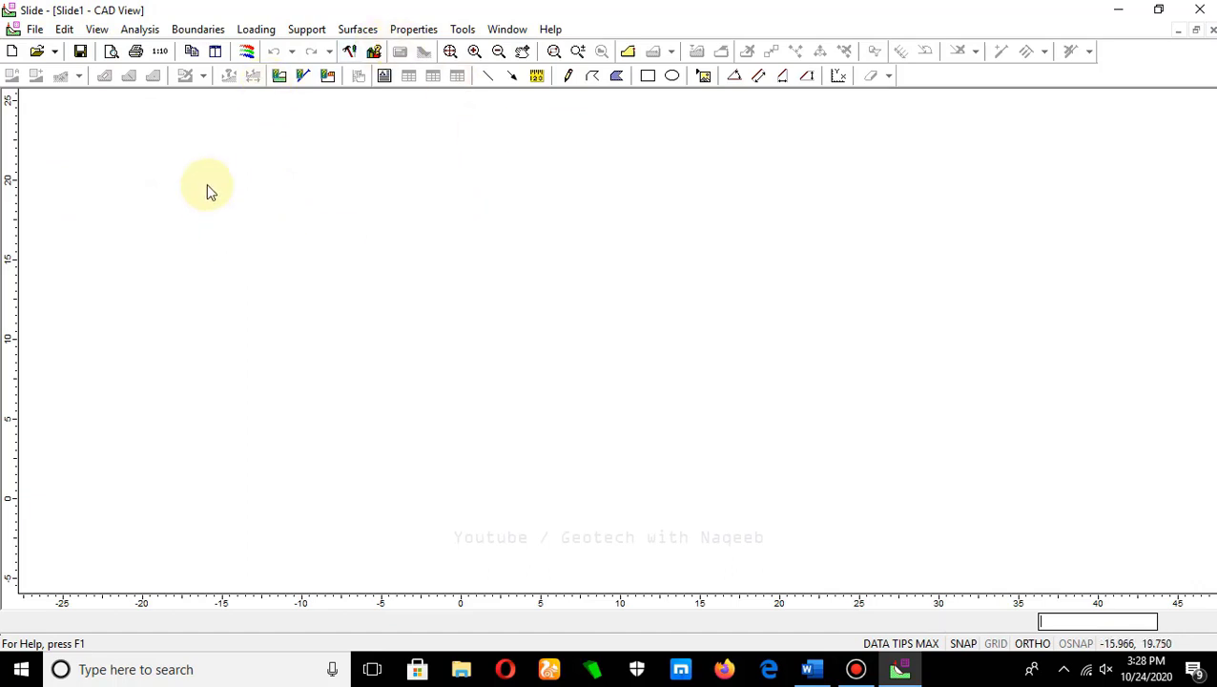
Enable the Janbu corrected and Spencer methods in Project Settings, keeping groundwater as Water Surfaces
{"action": "left_click", "coordinate": [144, 31]}
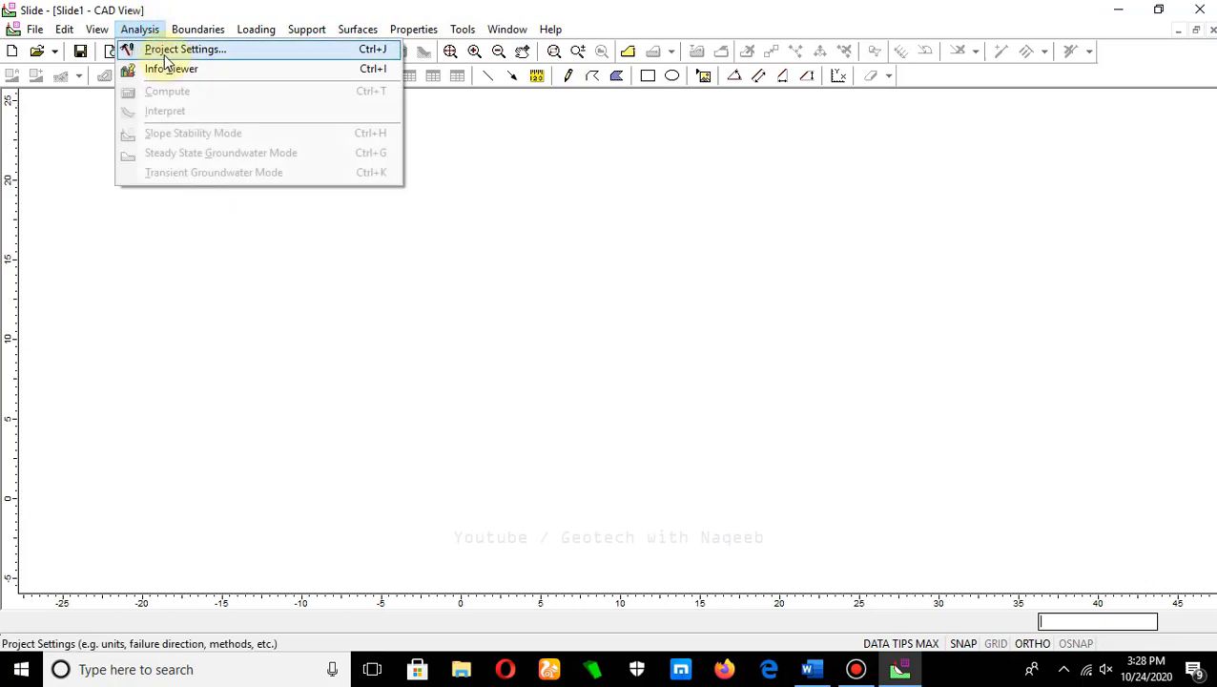
{"action": "left_click", "coordinate": [166, 53]}
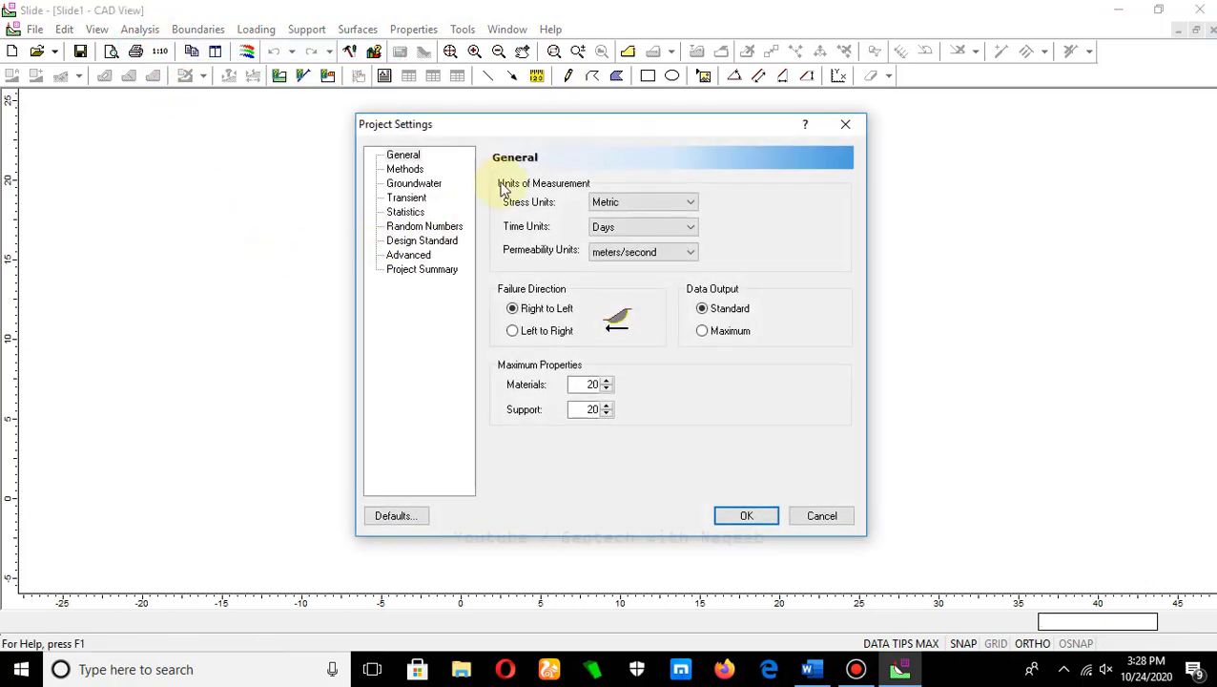
{"action": "left_click_drag", "start_coordinate": [571, 130], "coordinate": [399, 183]}
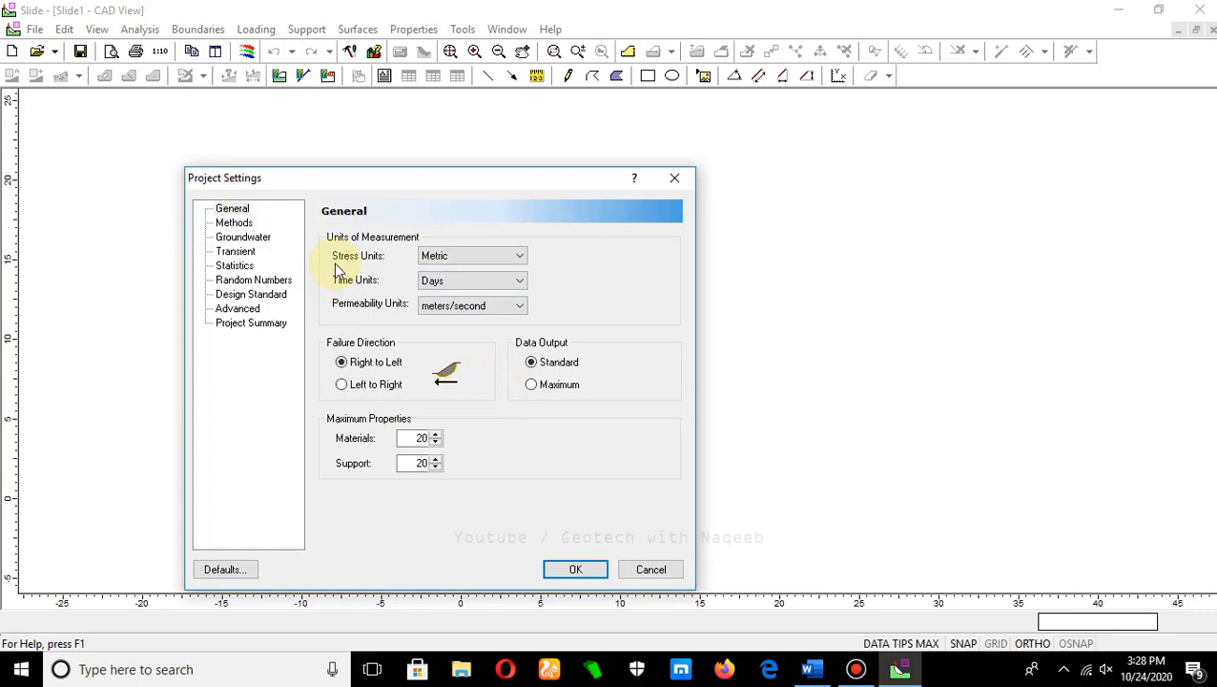
{"action": "left_click", "coordinate": [238, 225]}
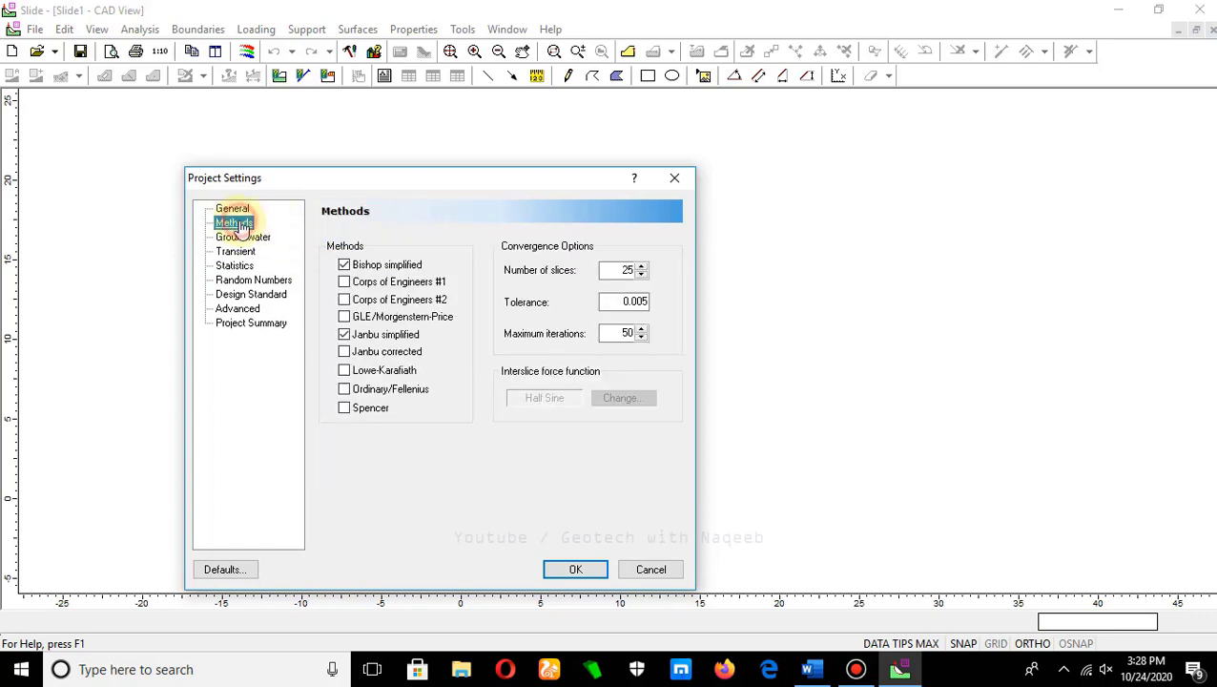
{"action": "left_click", "coordinate": [344, 352]}
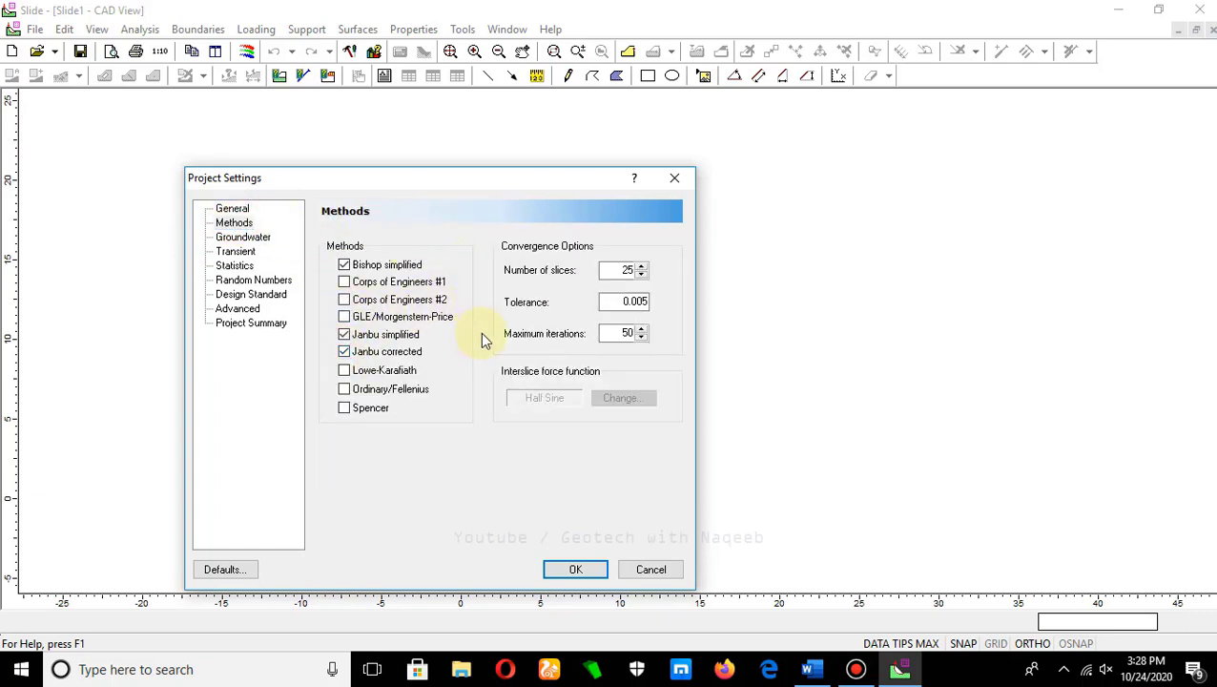
{"action": "left_click", "coordinate": [345, 409]}
{"action": "left_click", "coordinate": [250, 241]}
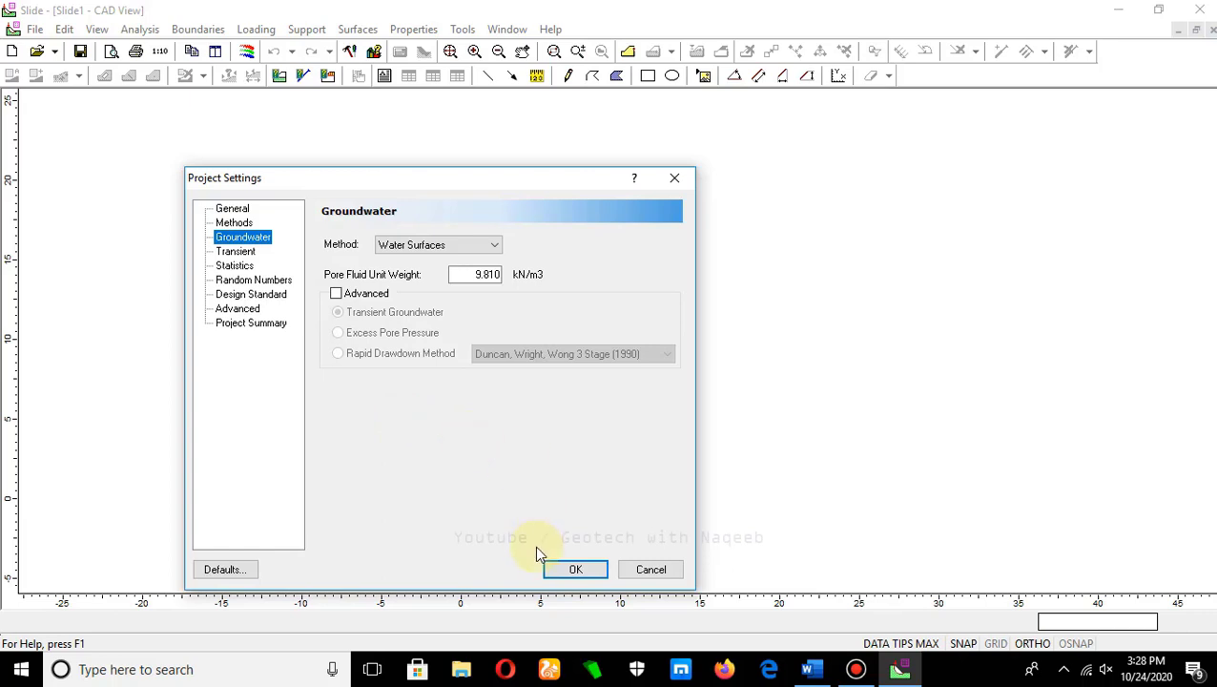
{"action": "left_click", "coordinate": [579, 570]}
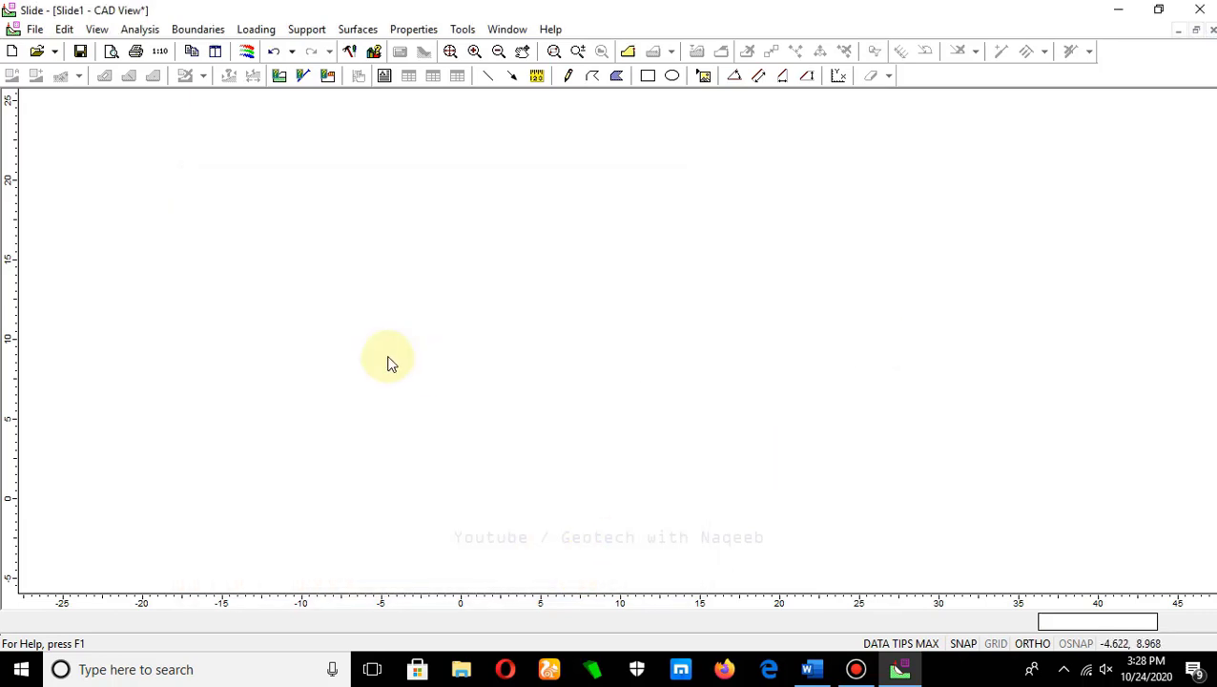
Draw the six-vertex external boundary with a toe bench at height 6 and crest at 14
{"action": "left_click", "coordinate": [212, 34]}
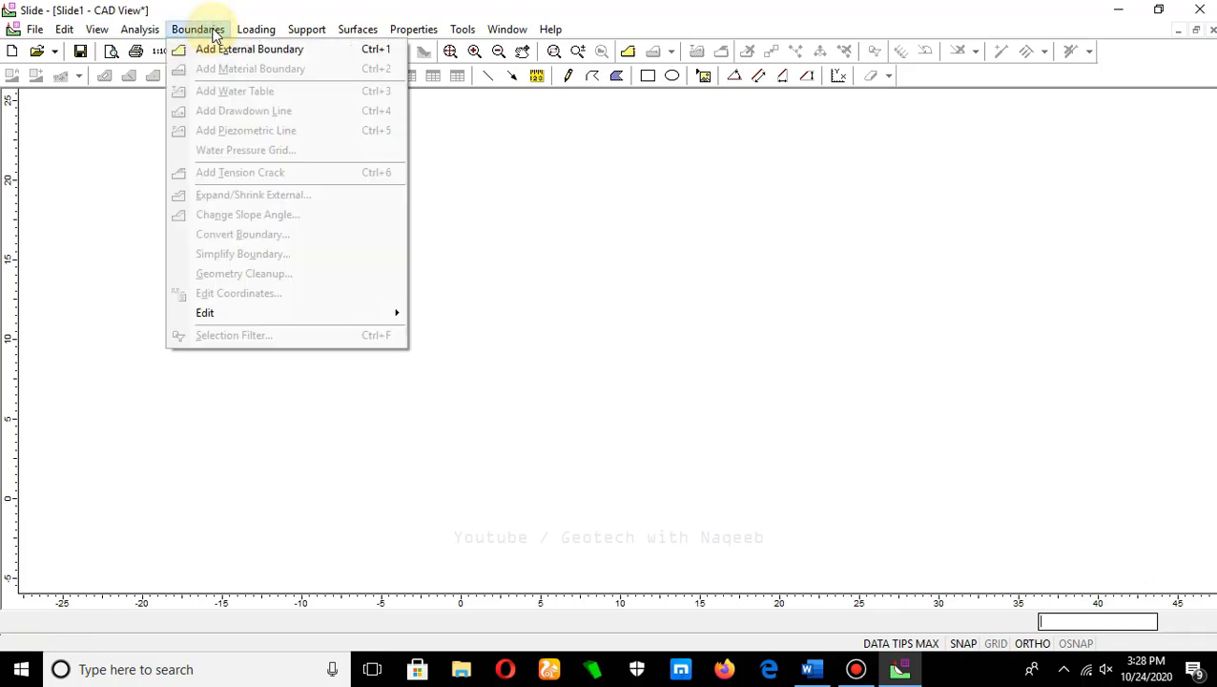
{"action": "left_click", "coordinate": [204, 49]}
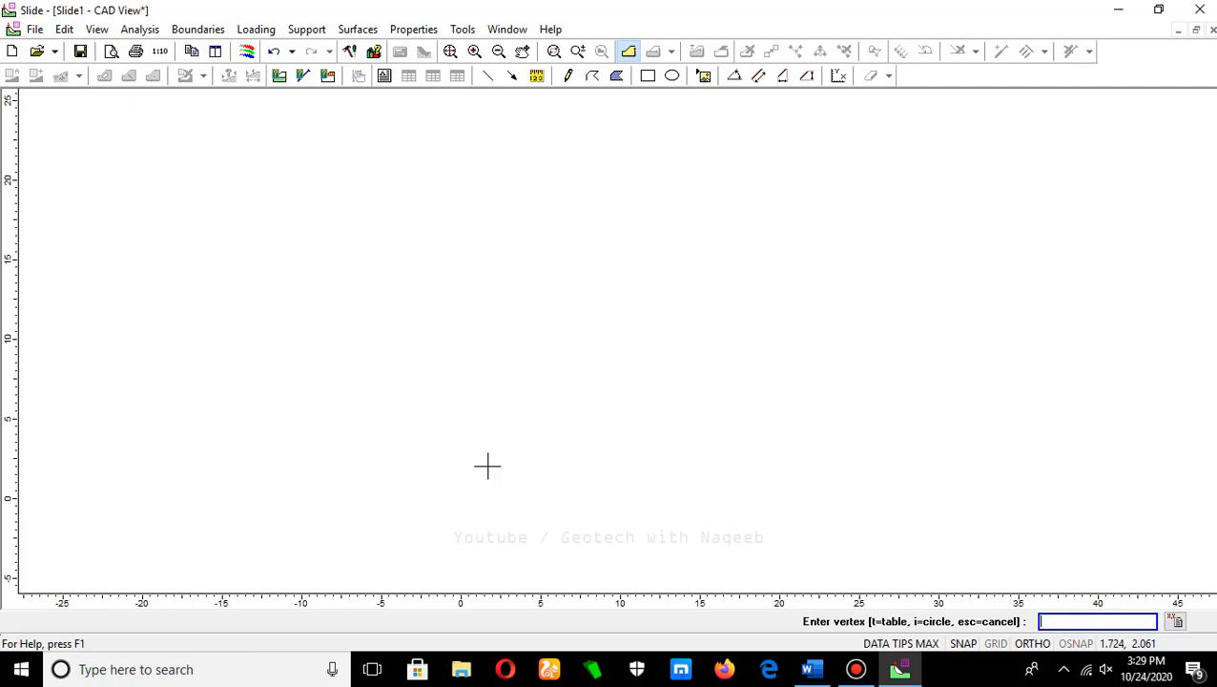
{"action": "left_click", "coordinate": [404, 499]}
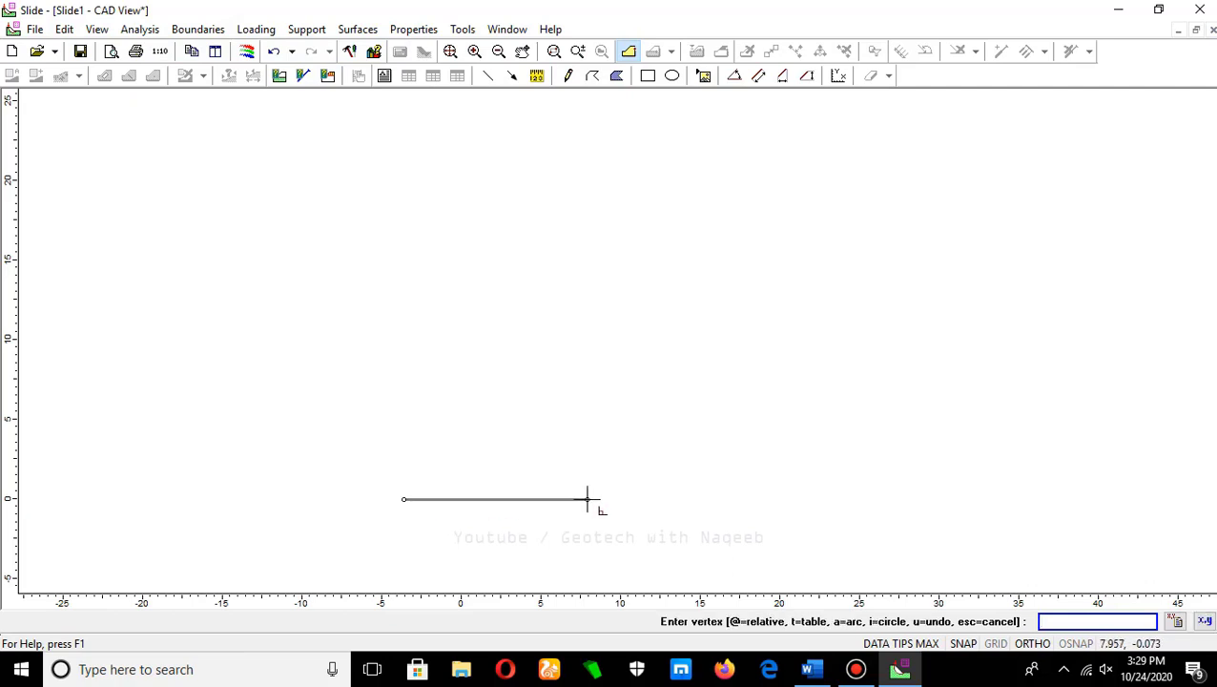
{"action": "left_click", "coordinate": [904, 499]}
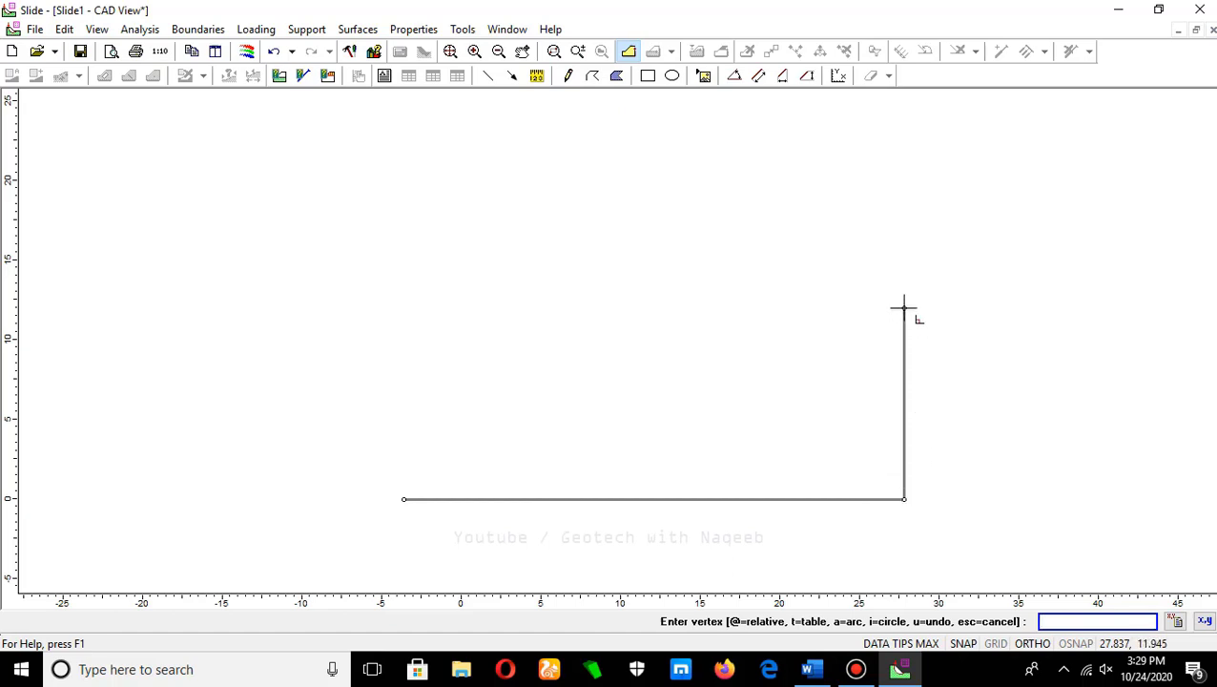
{"action": "left_click", "coordinate": [904, 276]}
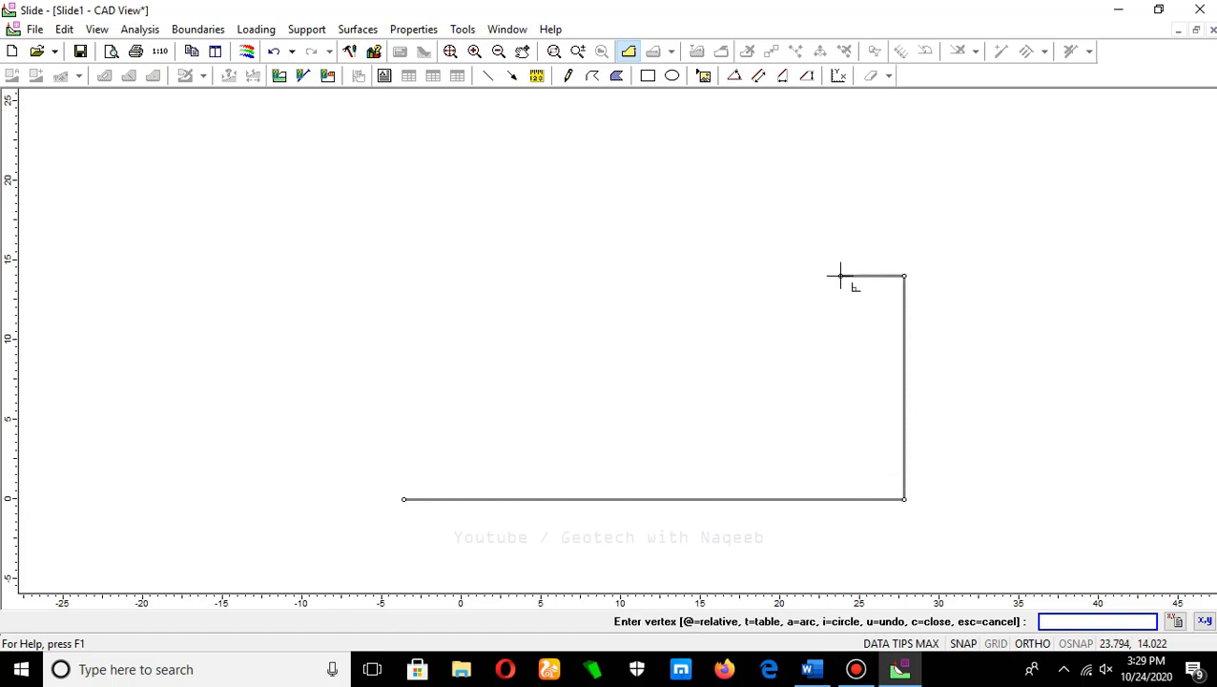
{"action": "left_click", "coordinate": [775, 276]}
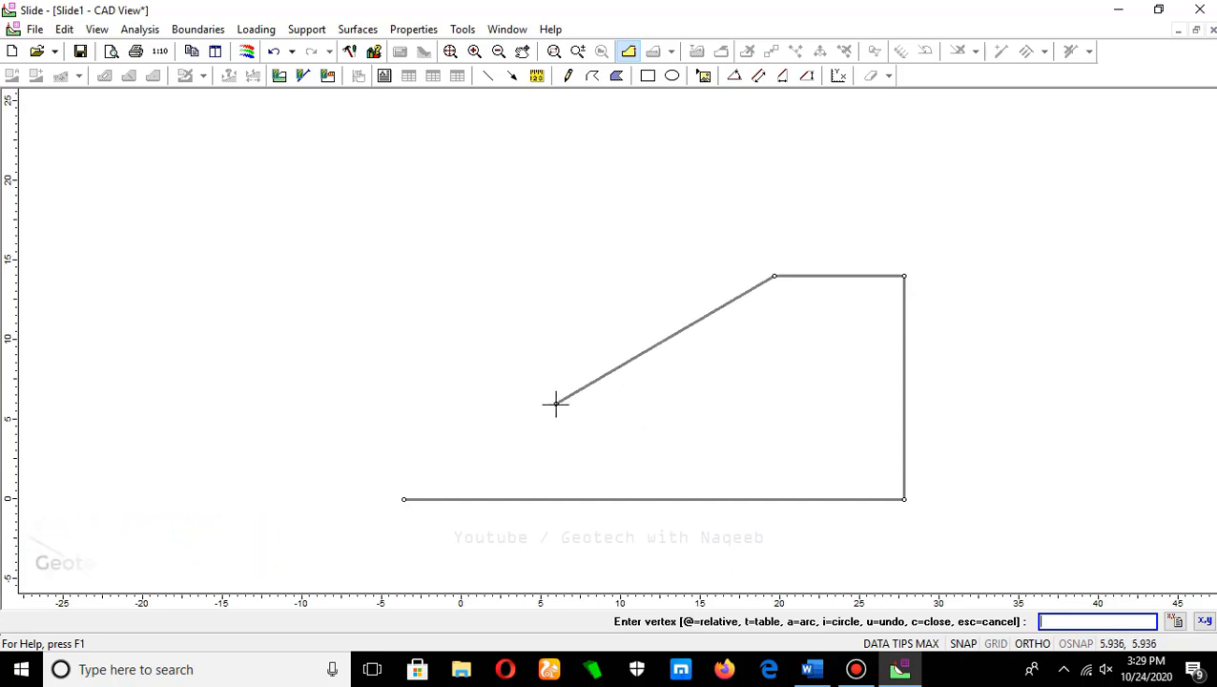
{"action": "left_click", "coordinate": [556, 404]}
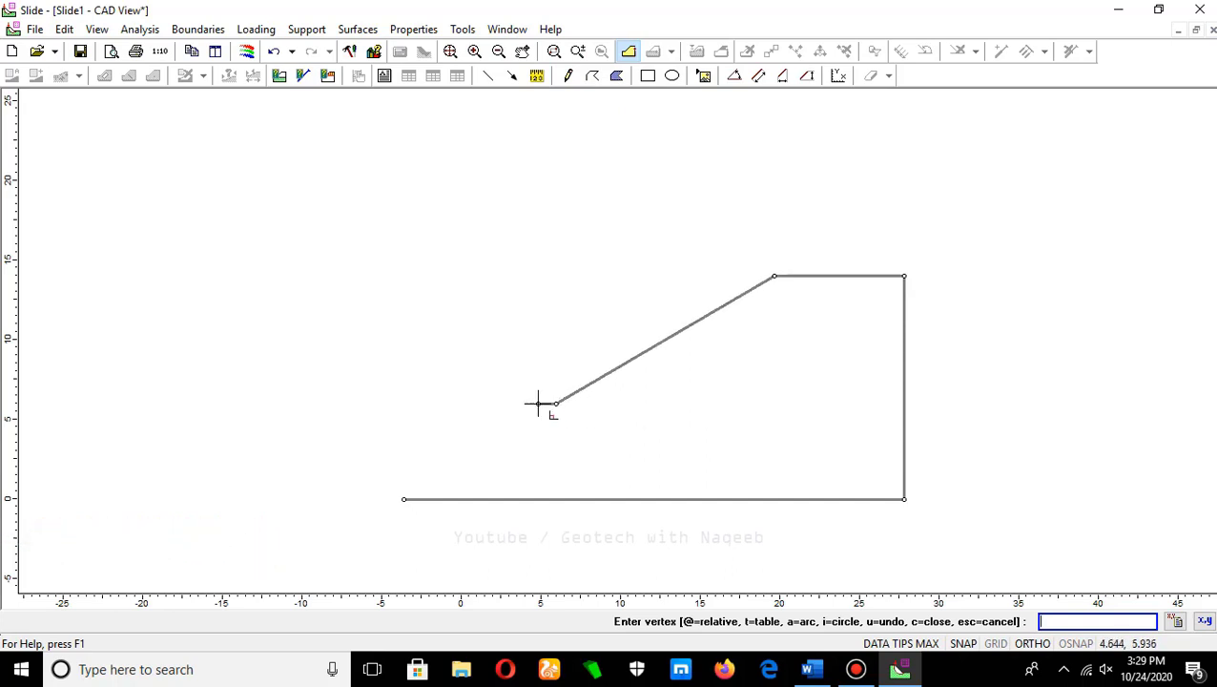
{"action": "left_click", "coordinate": [404, 404]}
{"action": "left_click", "coordinate": [404, 498]}
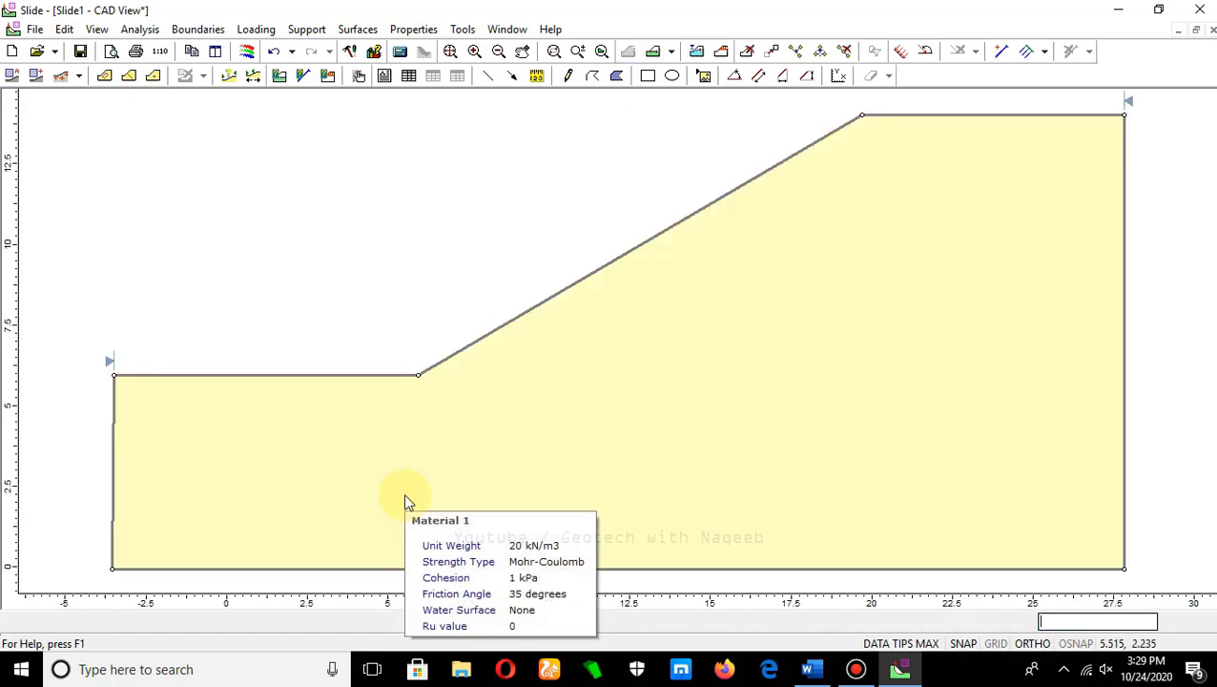
{"action": "scroll", "coordinate": [780, 307], "scroll_direction": "down", "scroll_amount": 1}
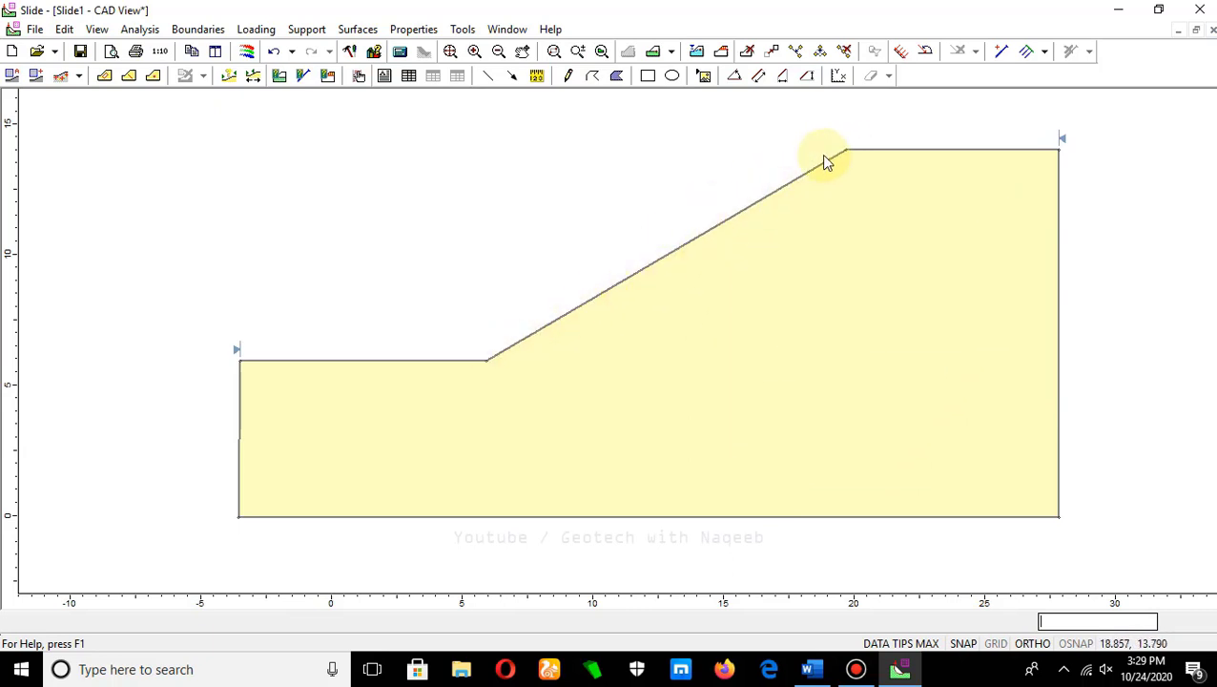
Create an auto slip-circle search grid with 20 by 20 intervals
{"action": "left_click", "coordinate": [359, 31]}
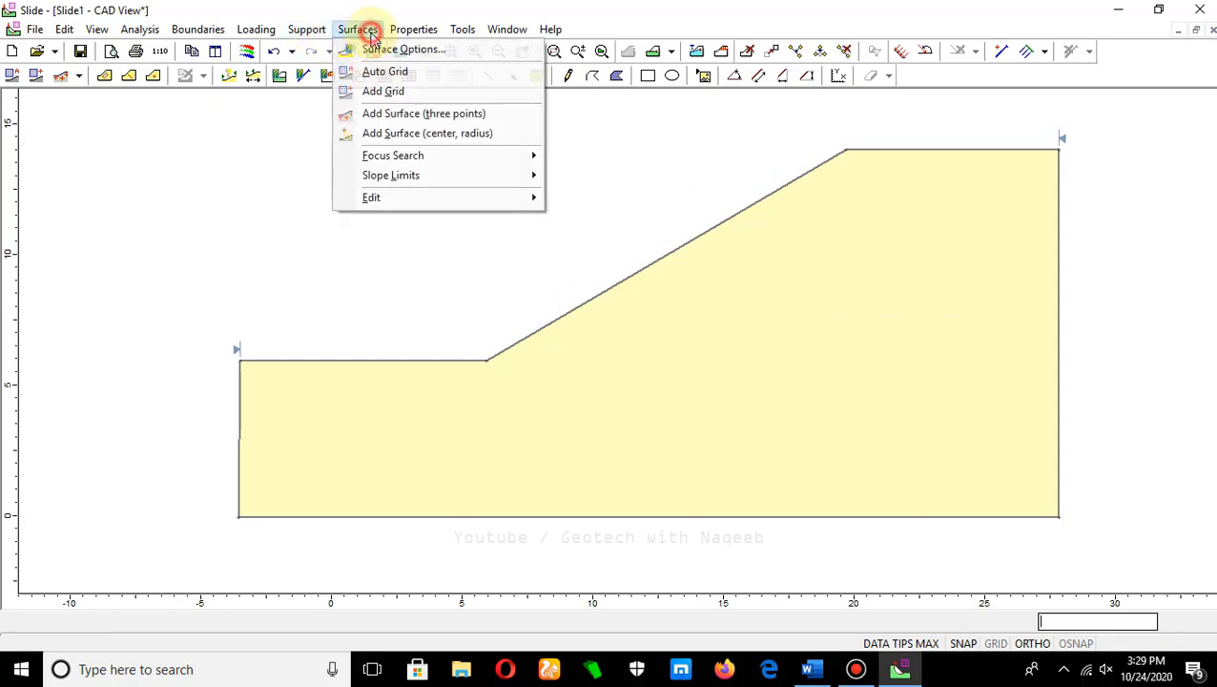
{"action": "left_click", "coordinate": [383, 75]}
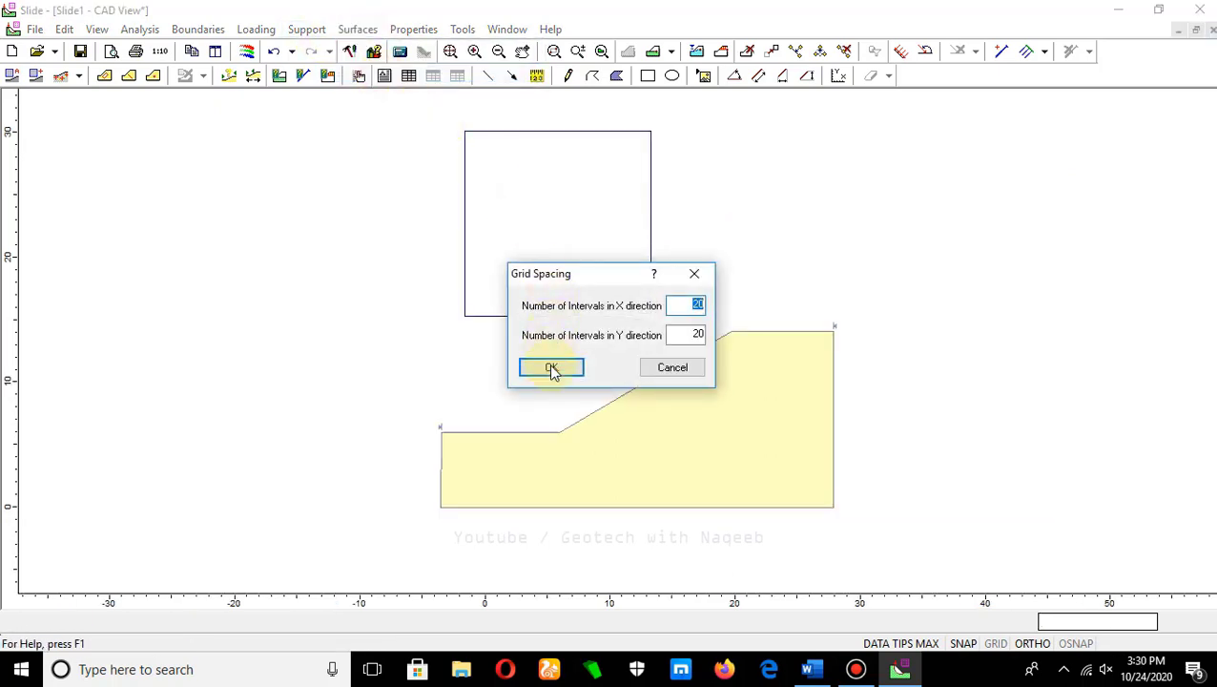
{"action": "left_click", "coordinate": [553, 369]}
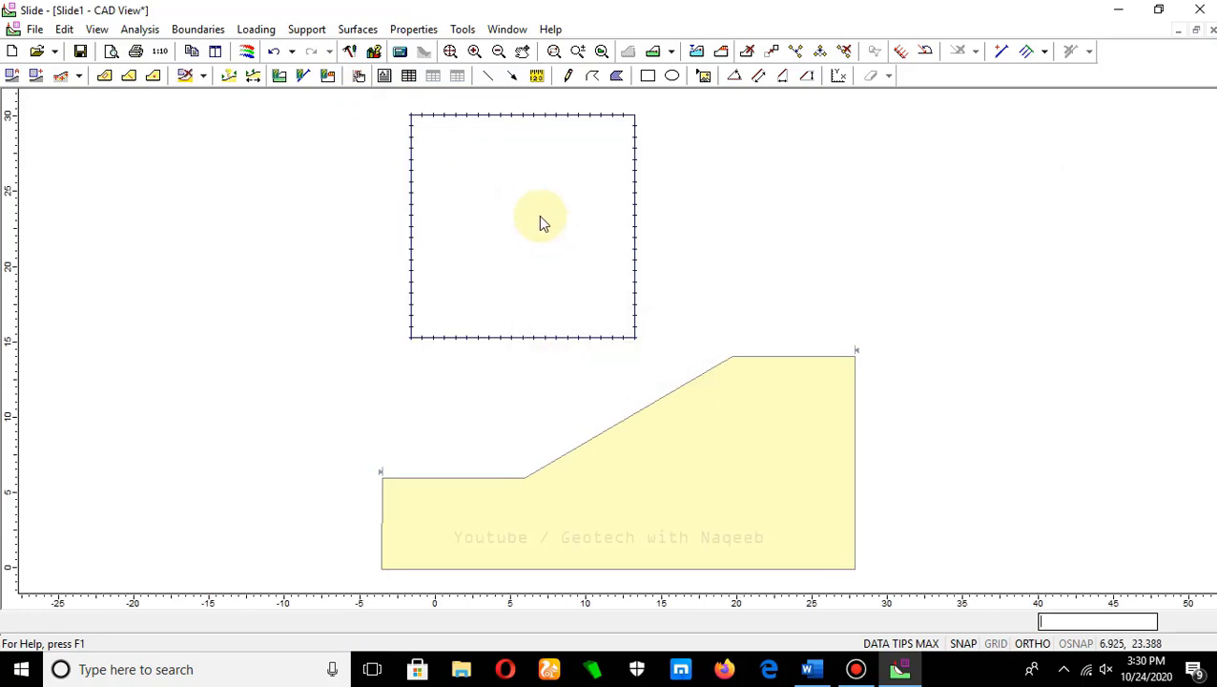
Turn on Show grid points on search grid in Display Options
{"action": "right_click", "coordinate": [538, 217]}
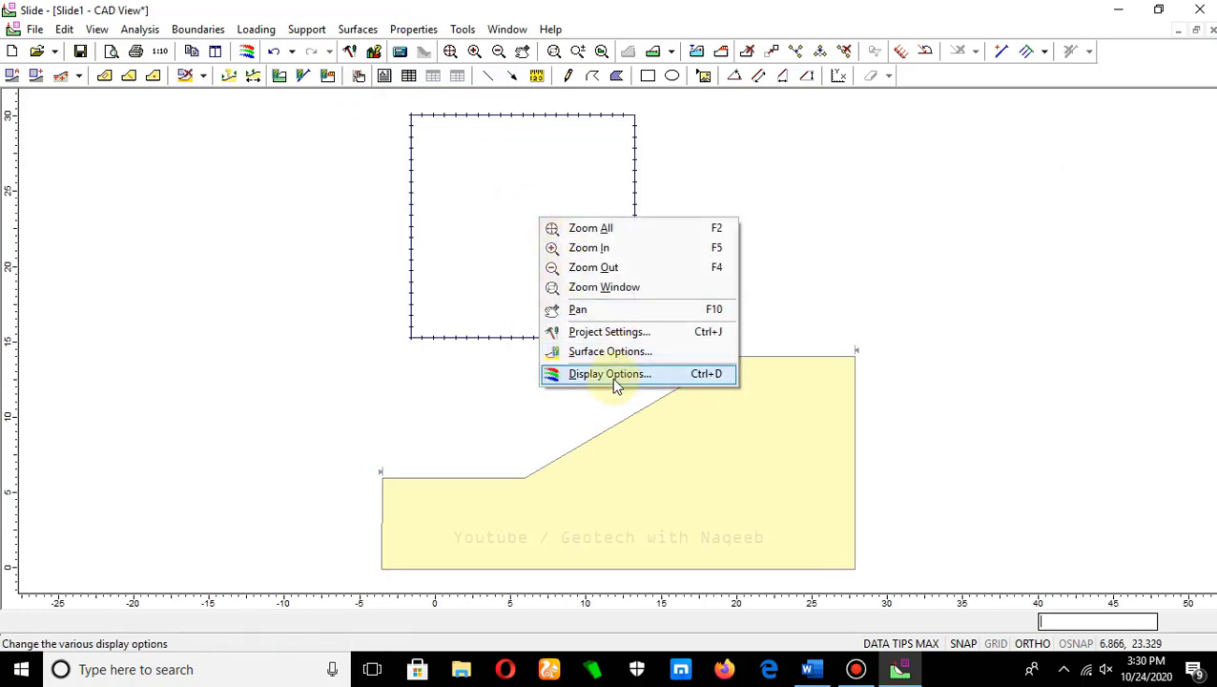
{"action": "left_click", "coordinate": [614, 379]}
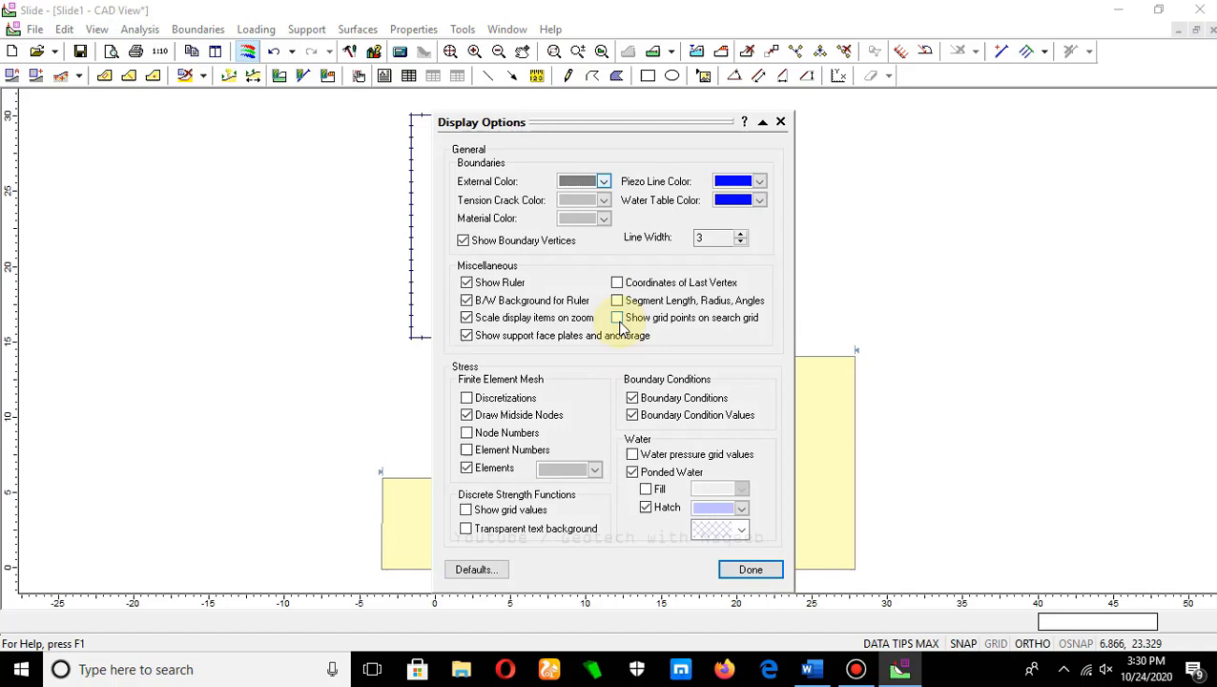
{"action": "left_click", "coordinate": [619, 320]}
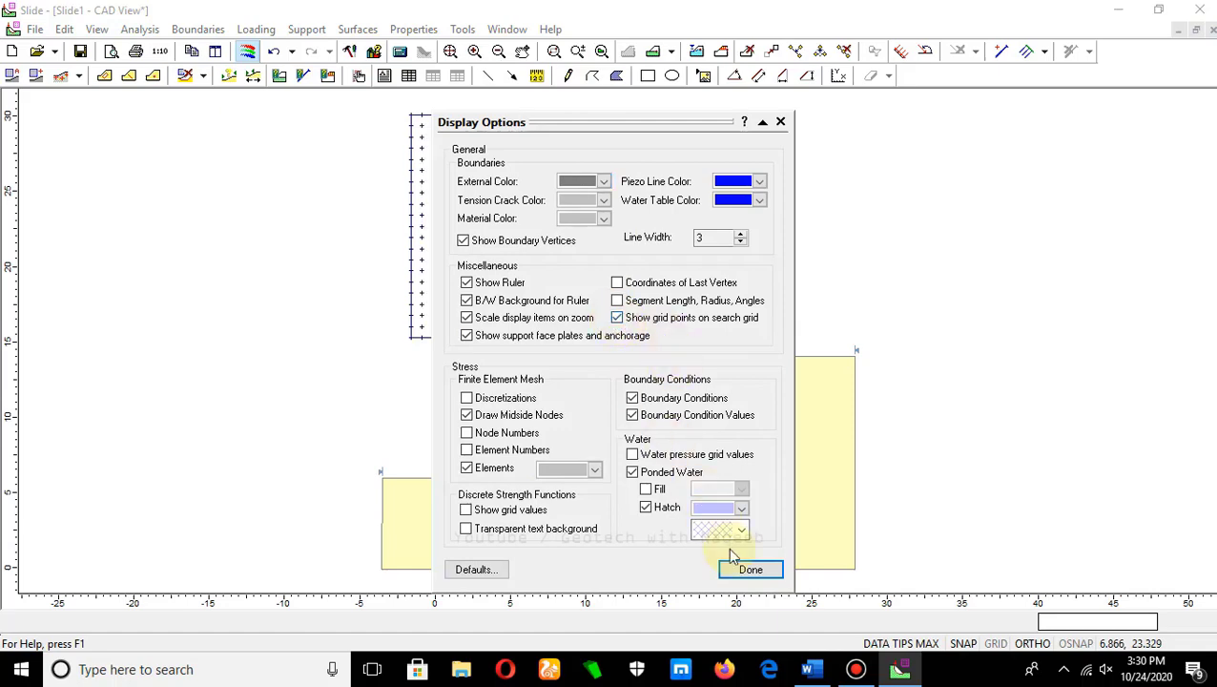
{"action": "left_click", "coordinate": [751, 569]}
{"action": "scroll", "coordinate": [475, 340], "scroll_direction": "down", "scroll_amount": 1}
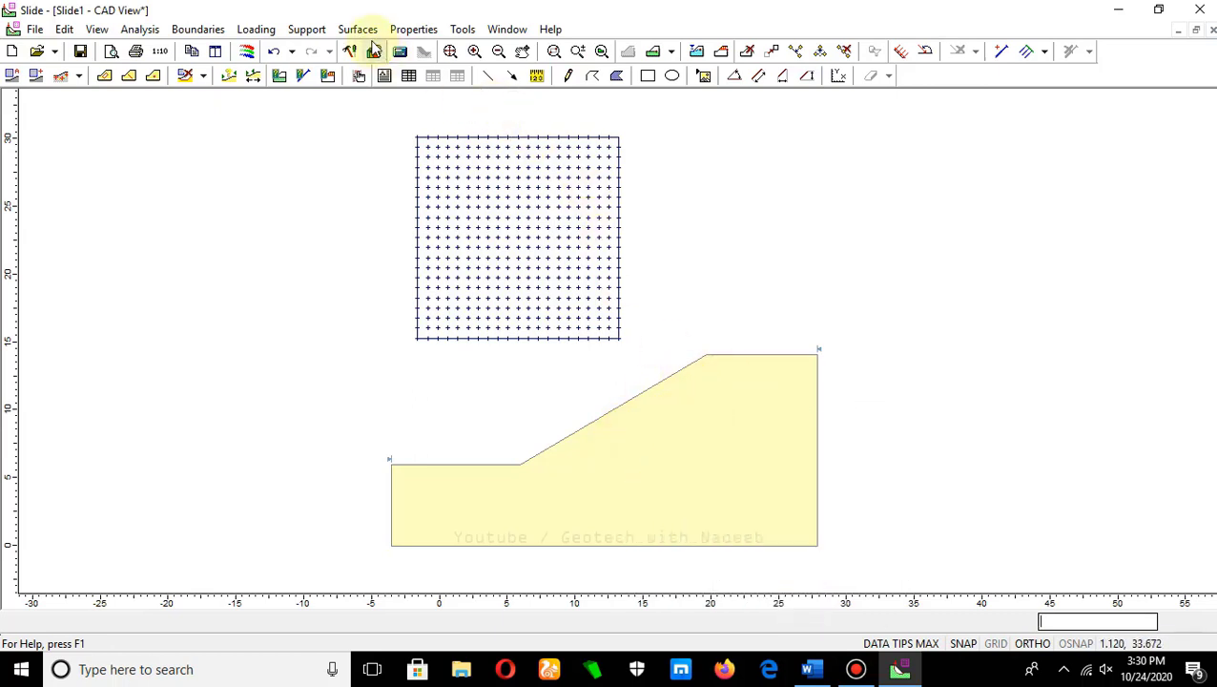
Rename Material 1 to 'Soil' and set its colour to pink
{"action": "left_click", "coordinate": [413, 30]}
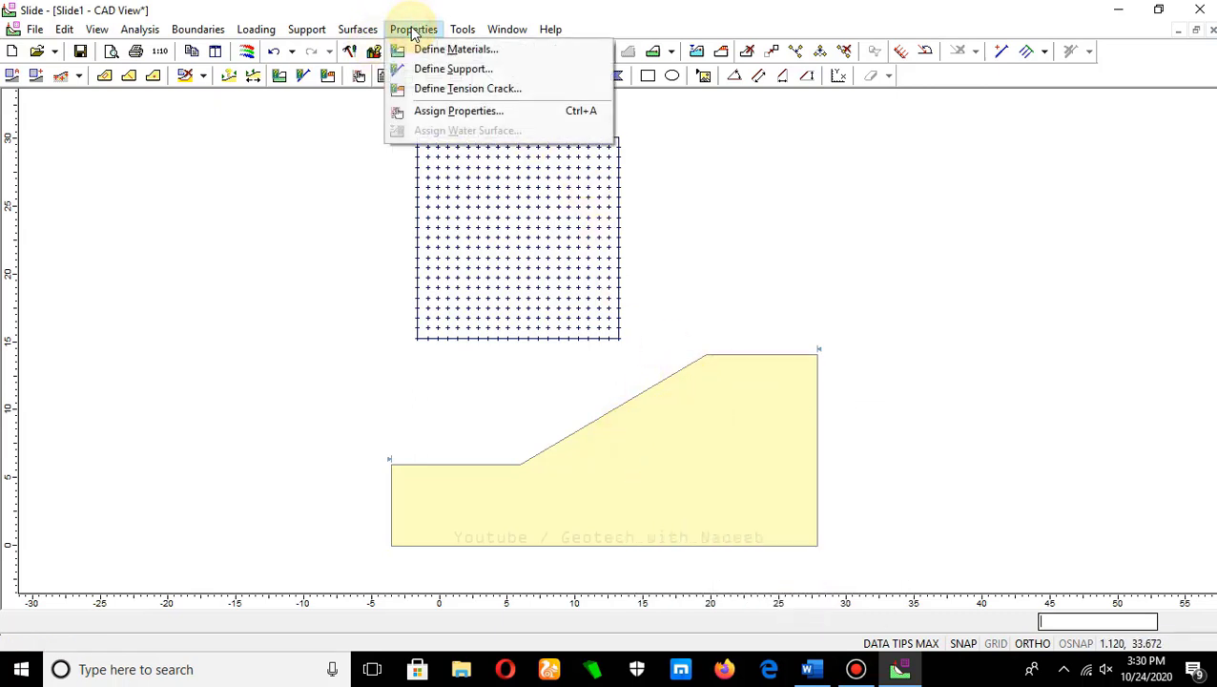
{"action": "left_click", "coordinate": [449, 48]}
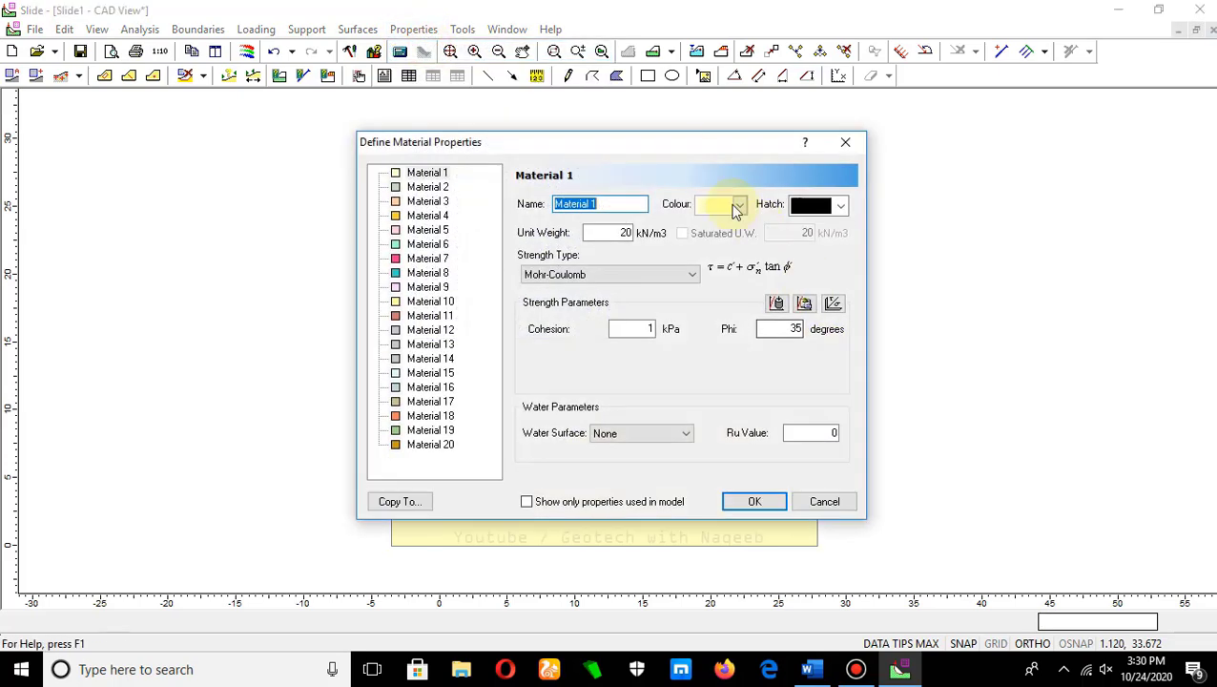
{"action": "left_click_drag", "start_coordinate": [670, 142], "coordinate": [463, 174]}
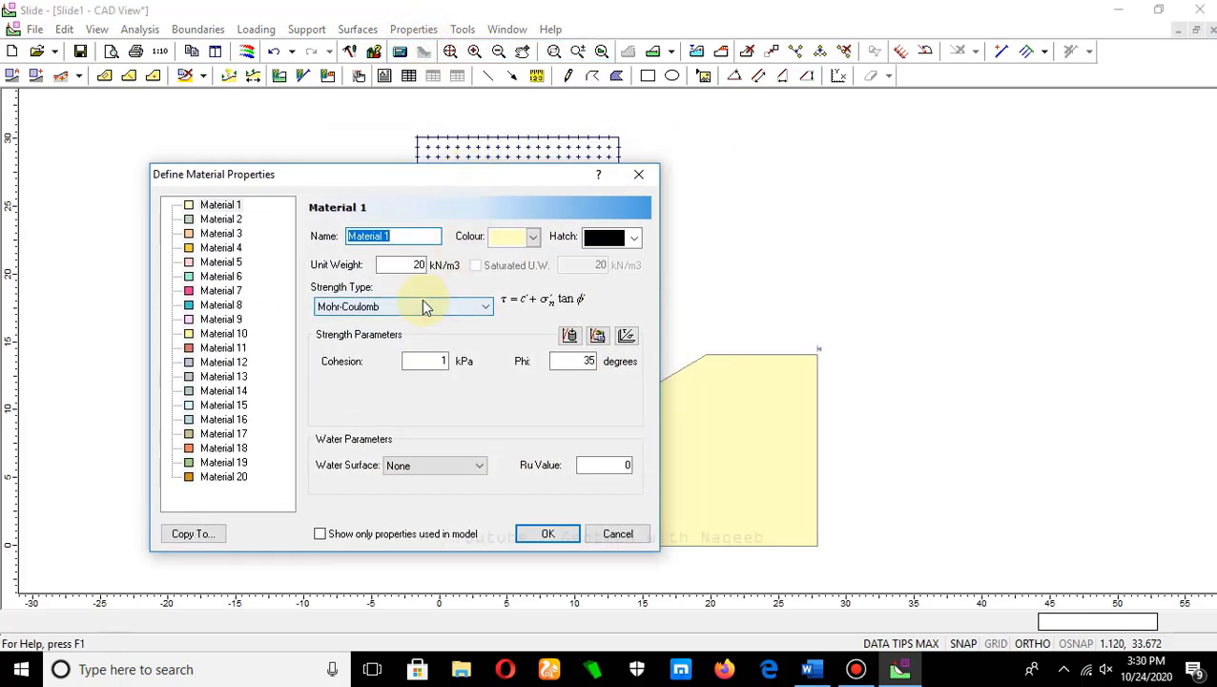
{"action": "left_click", "coordinate": [394, 235]}
{"action": "left_click_drag", "start_coordinate": [394, 236], "coordinate": [347, 236]}
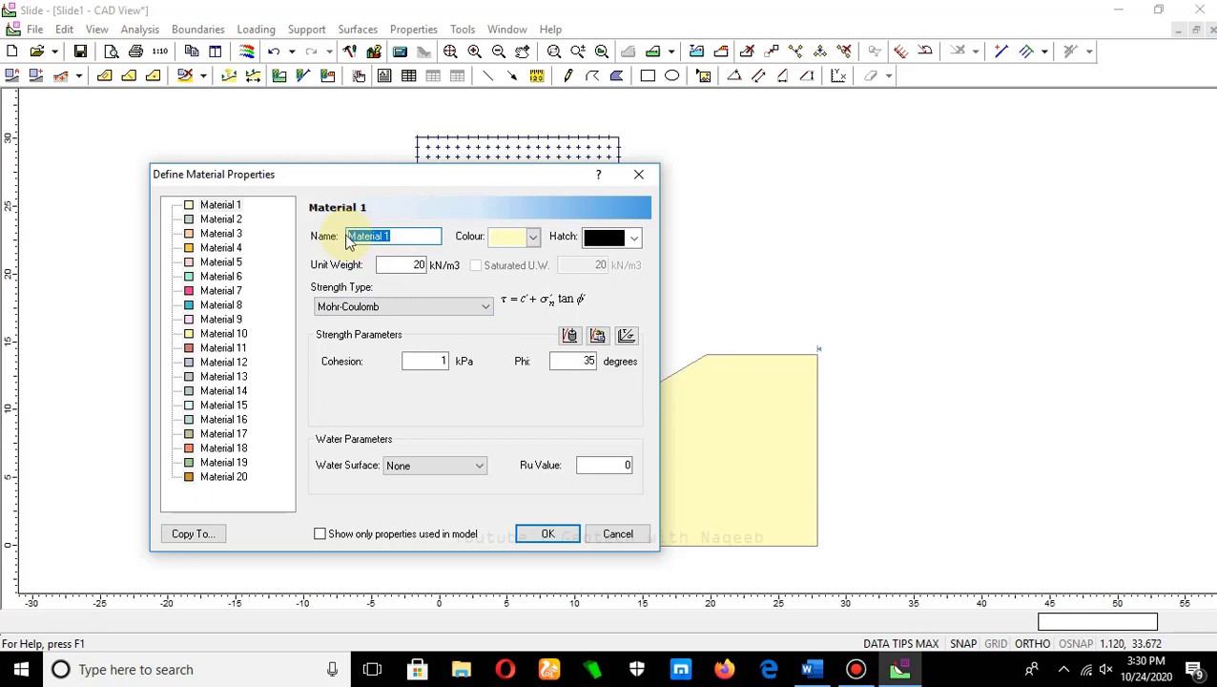
{"action": "type", "text": "Soil"}
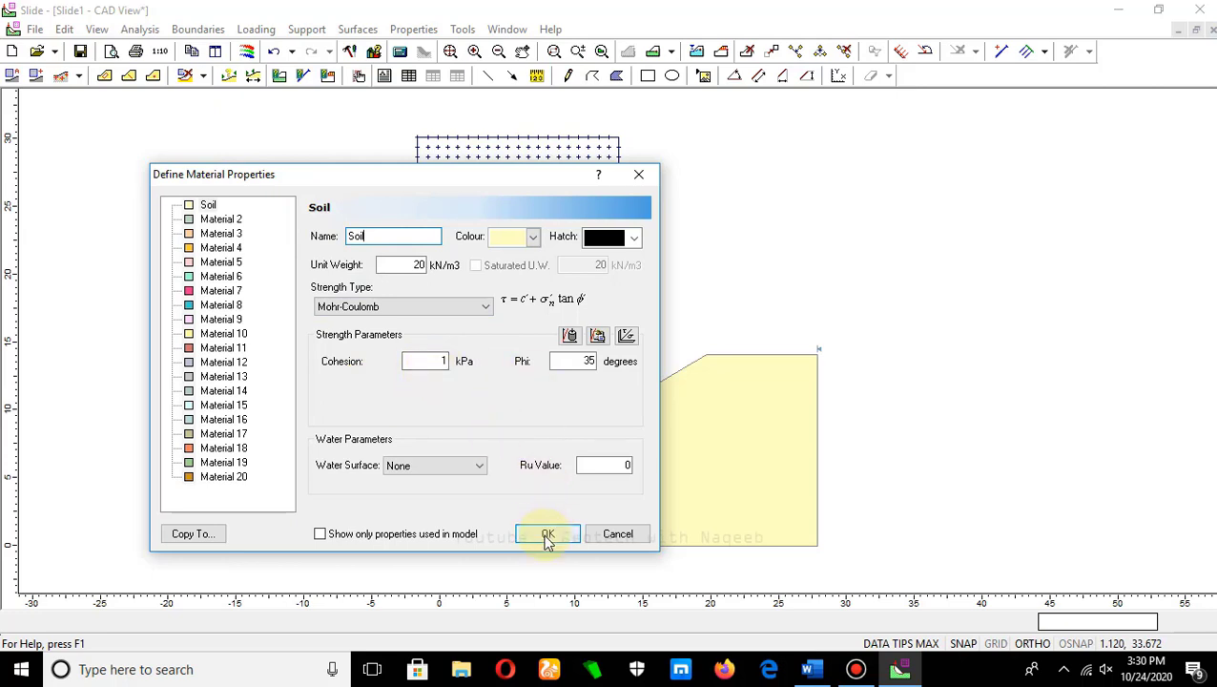
{"action": "left_click", "coordinate": [533, 237]}
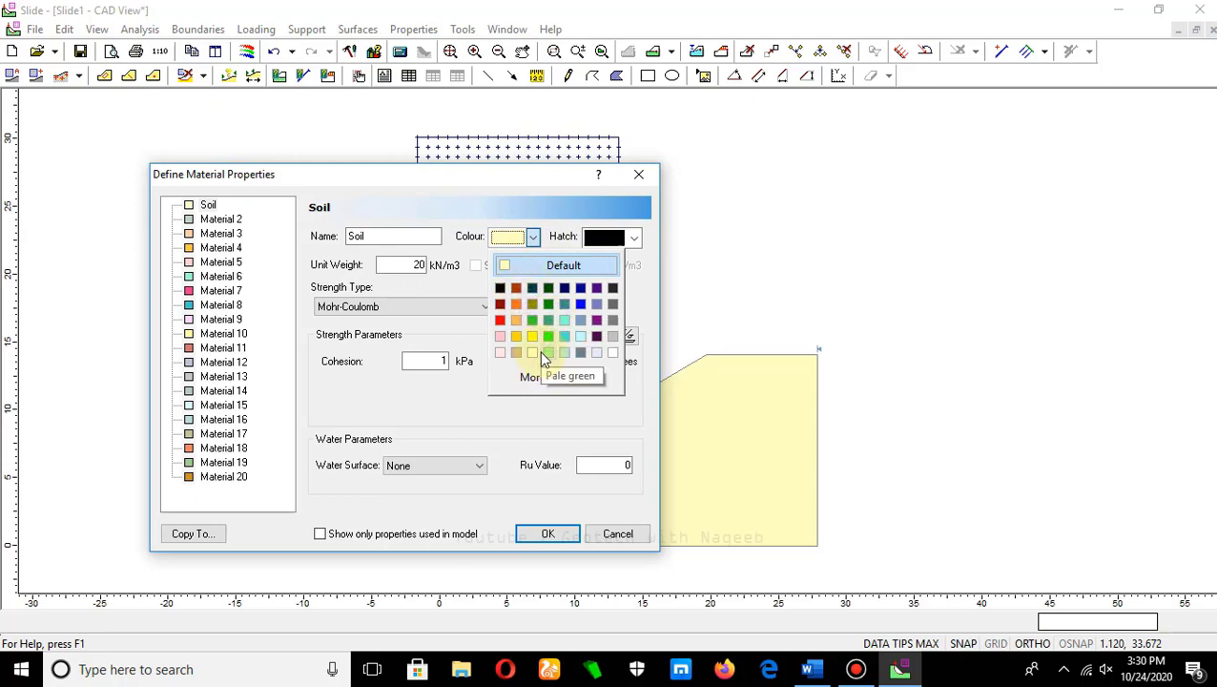
{"action": "left_click", "coordinate": [507, 345]}
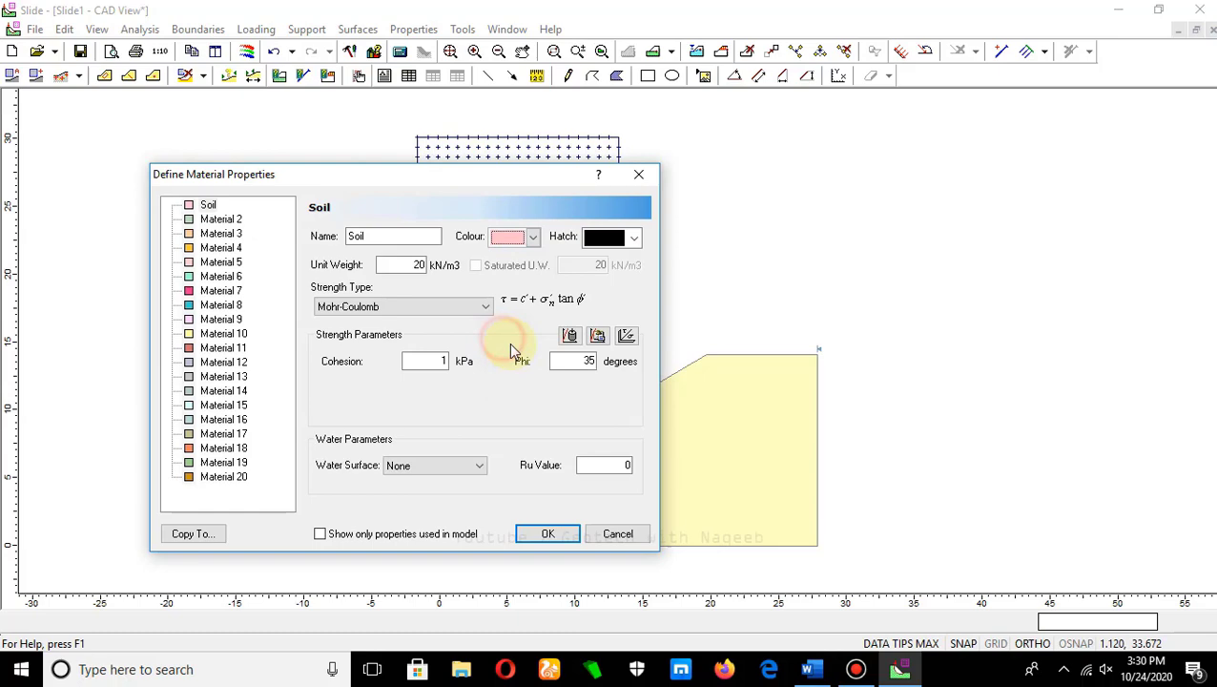
{"action": "left_click", "coordinate": [548, 533]}
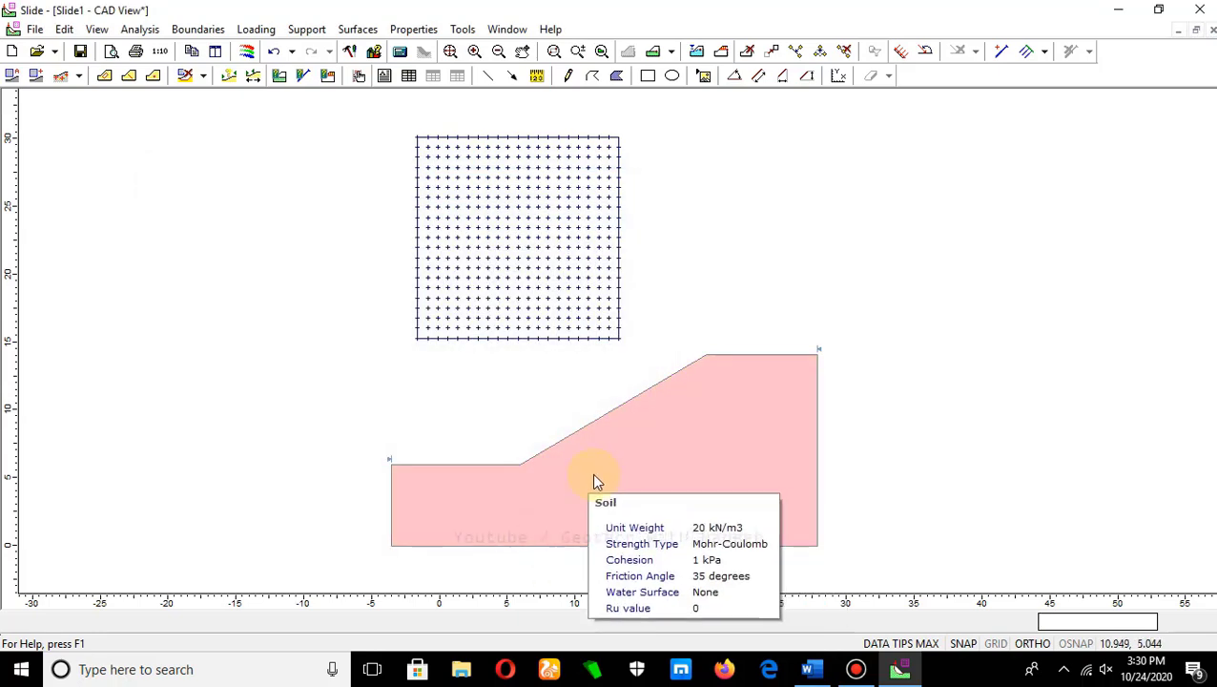
{"action": "scroll", "coordinate": [641, 456], "scroll_direction": "down", "scroll_amount": 1}
{"action": "left_click_drag", "start_coordinate": [641, 456], "coordinate": [628, 432]}
{"action": "key", "text": "Escape"}
{"action": "mouse_move", "coordinate": [627, 431]}
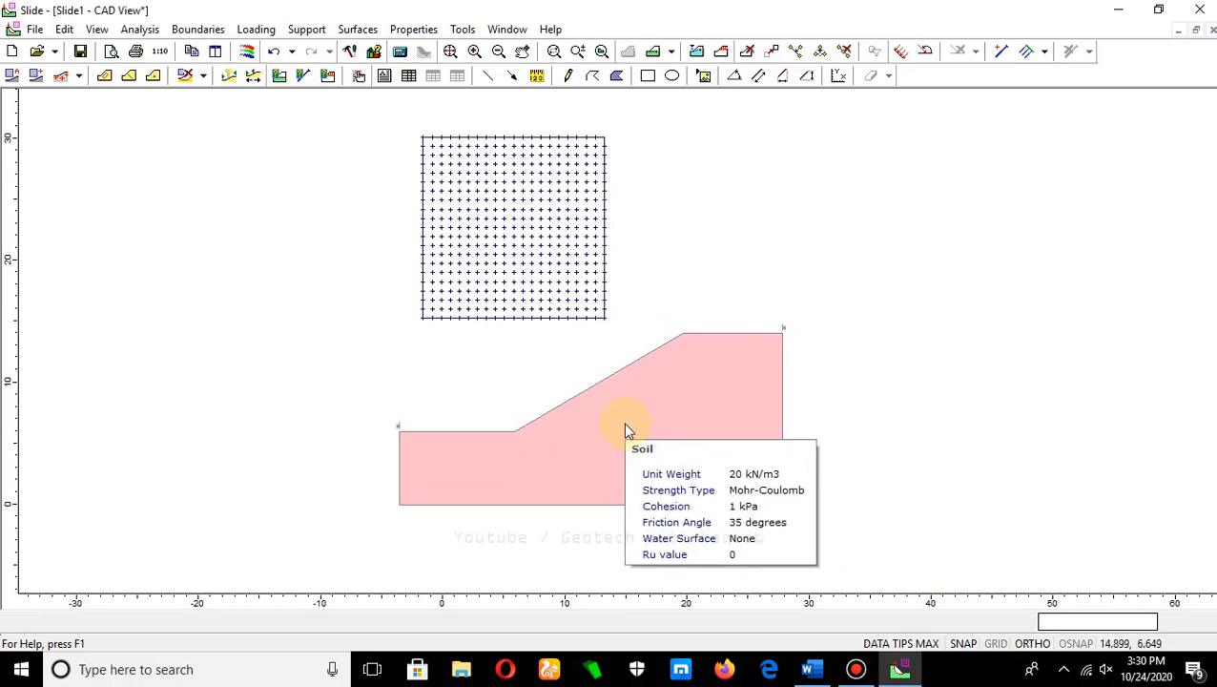
Compute the model, saving it first by overwriting Slide1.slim
{"action": "left_click", "coordinate": [139, 33]}
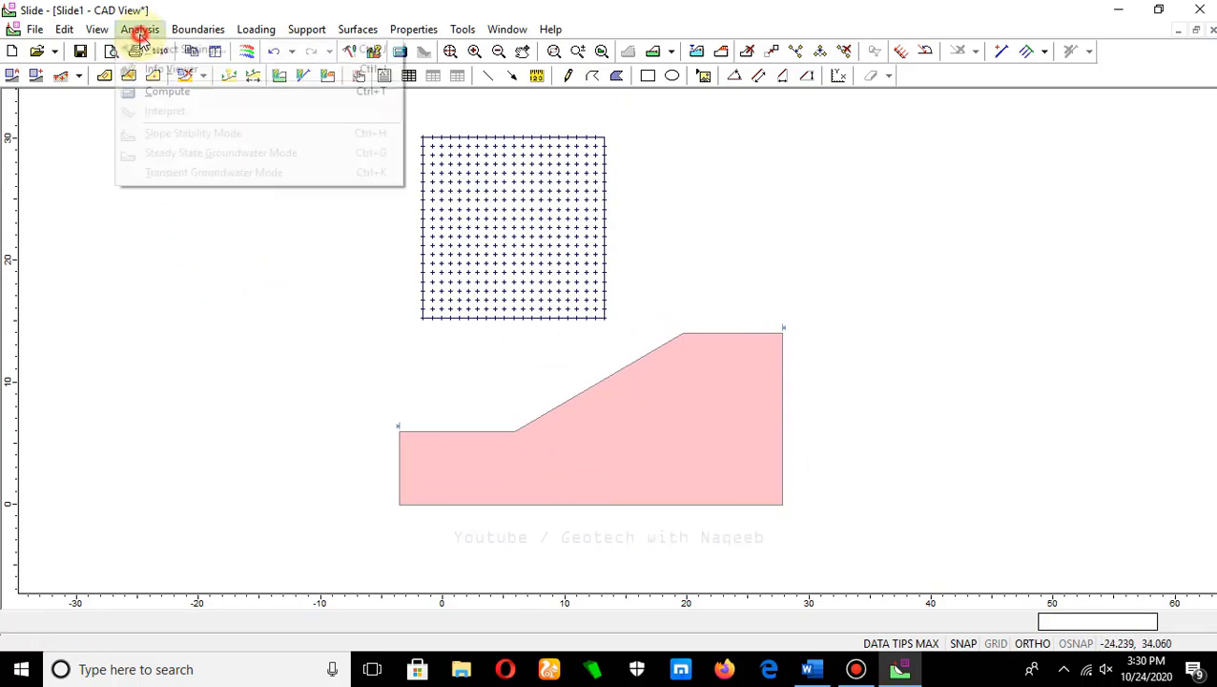
{"action": "left_click", "coordinate": [162, 95]}
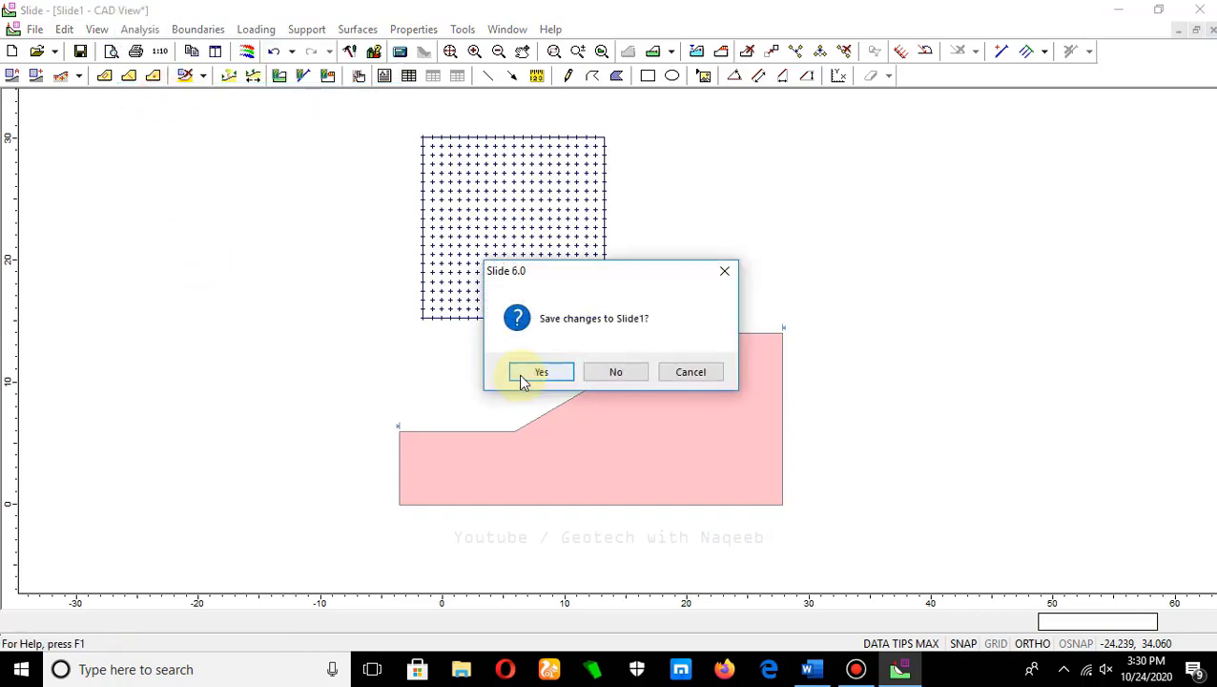
{"action": "left_click", "coordinate": [538, 374]}
{"action": "left_click", "coordinate": [539, 373]}
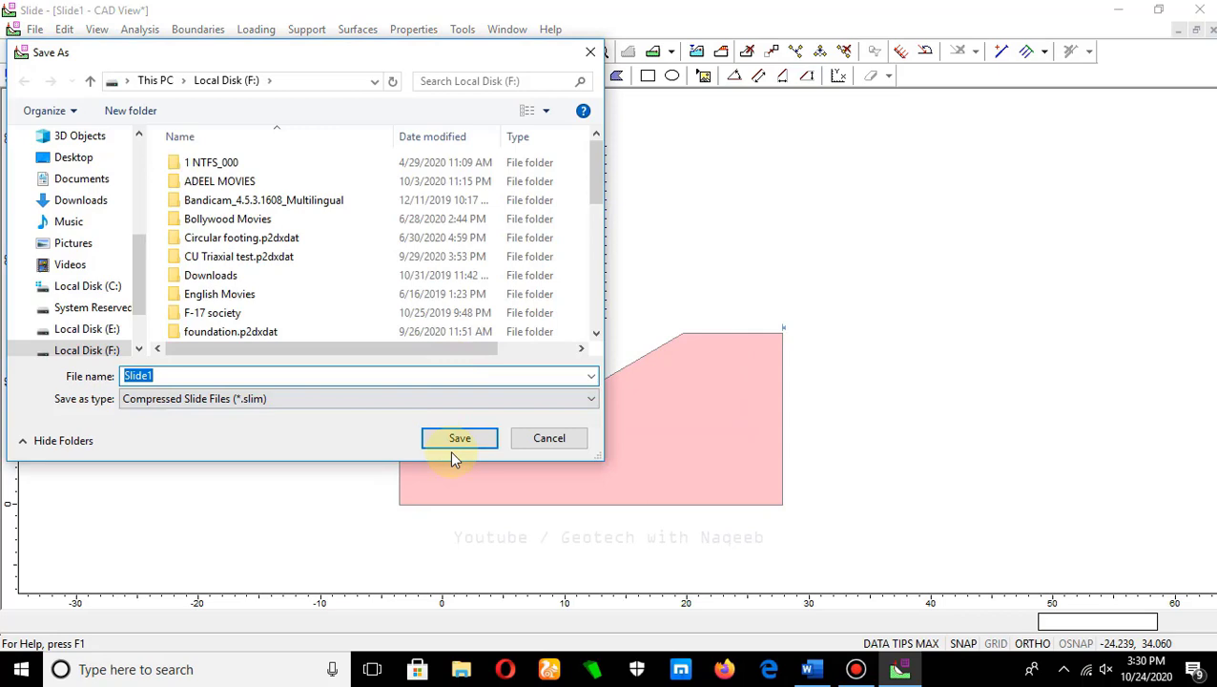
{"action": "left_click", "coordinate": [454, 456]}
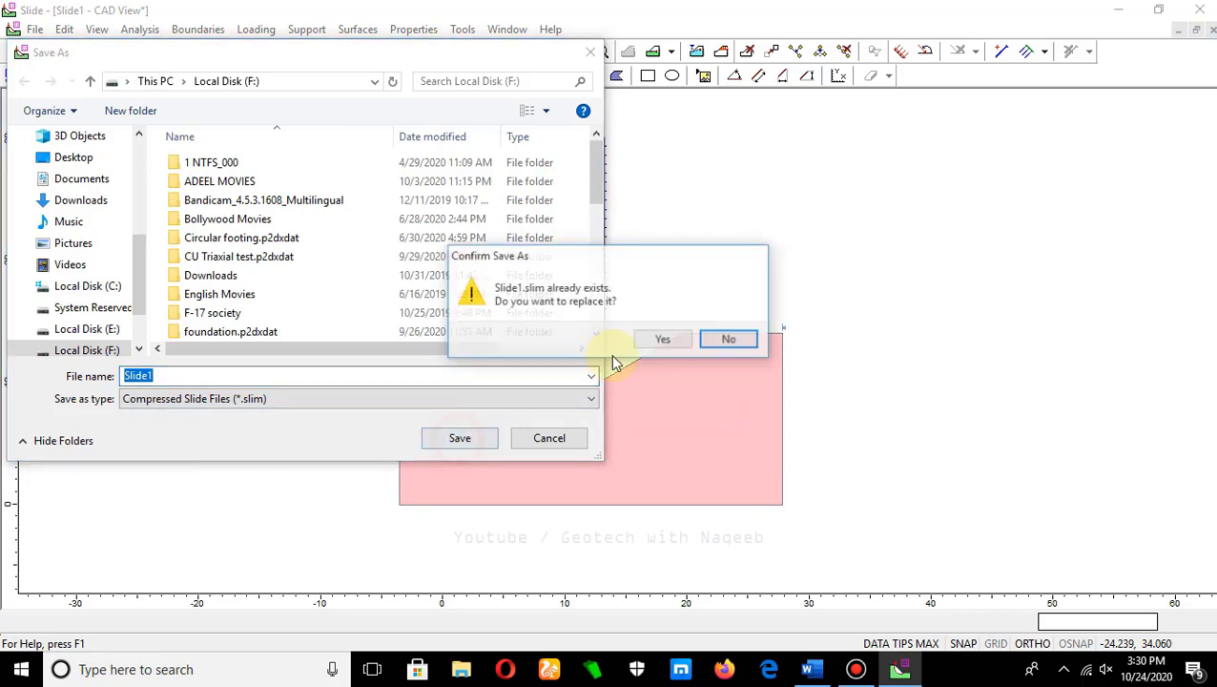
{"action": "left_click", "coordinate": [664, 344]}
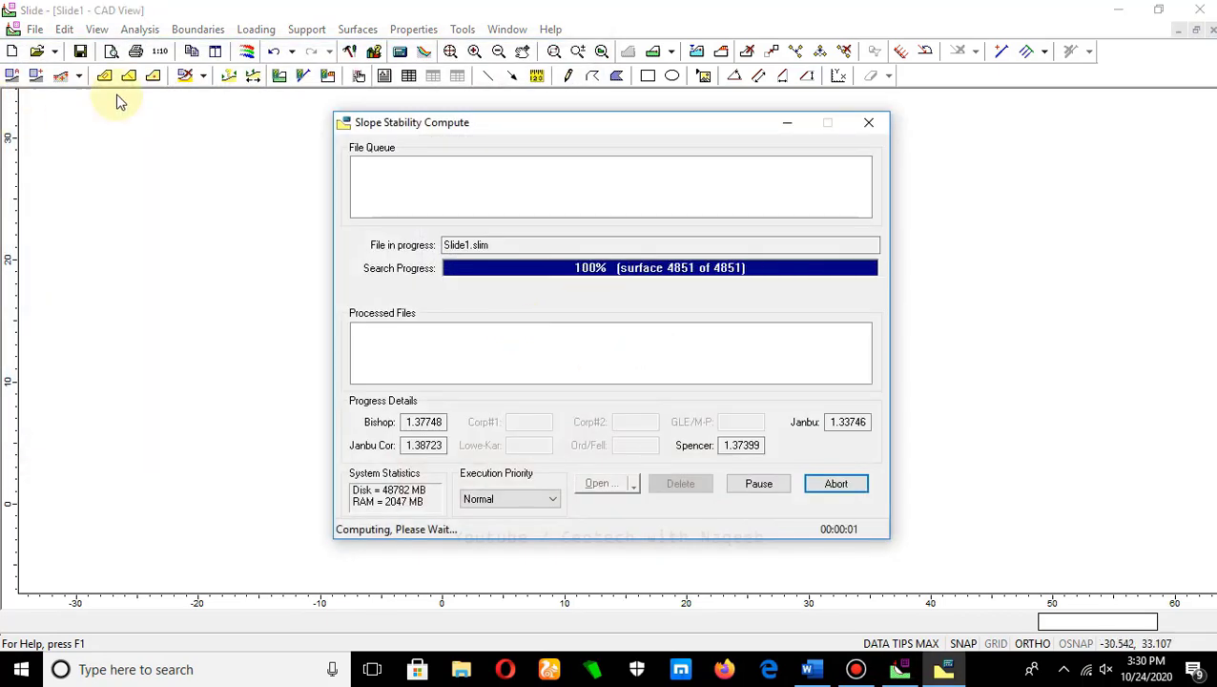
Open the computed results in Interpret and zoom to the slope
{"action": "left_click", "coordinate": [141, 29]}
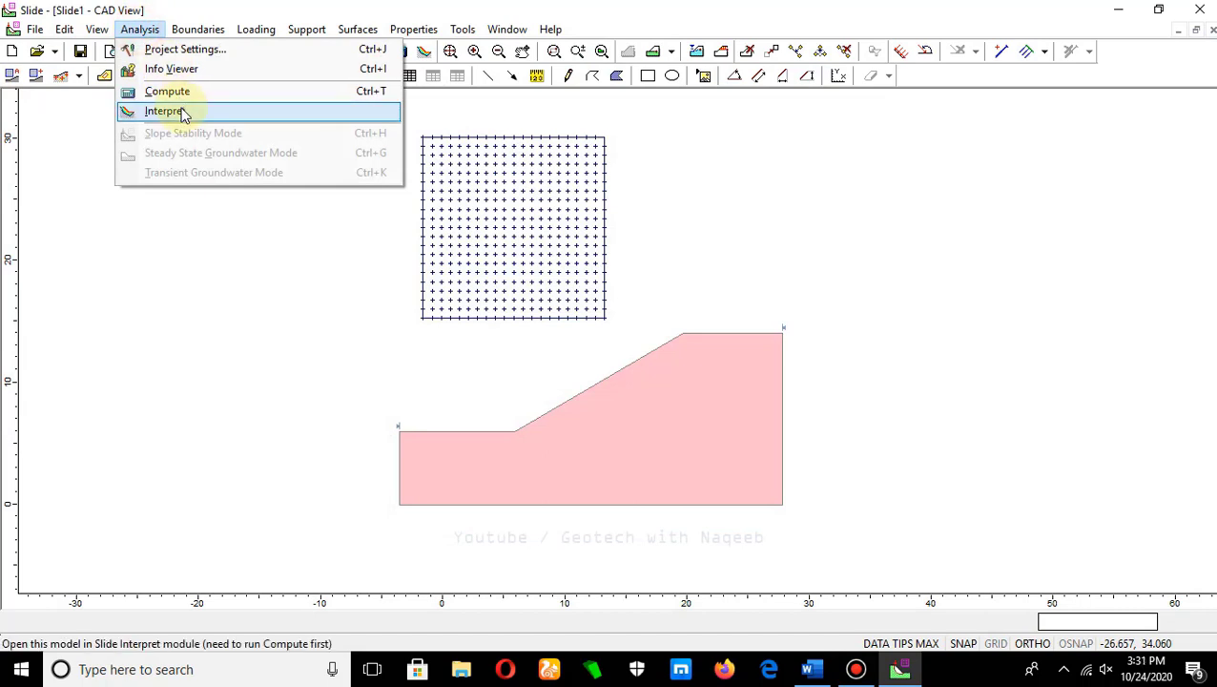
{"action": "left_click", "coordinate": [184, 112]}
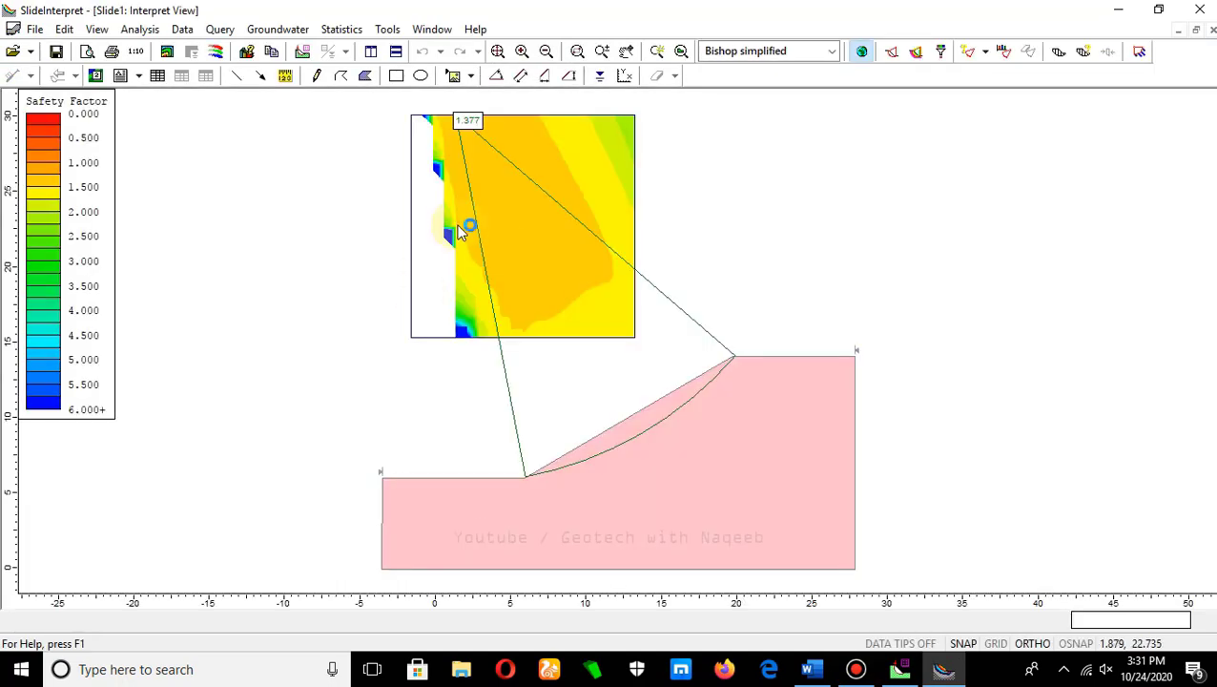
{"action": "scroll", "coordinate": [465, 142], "scroll_direction": "up", "scroll_amount": 1}
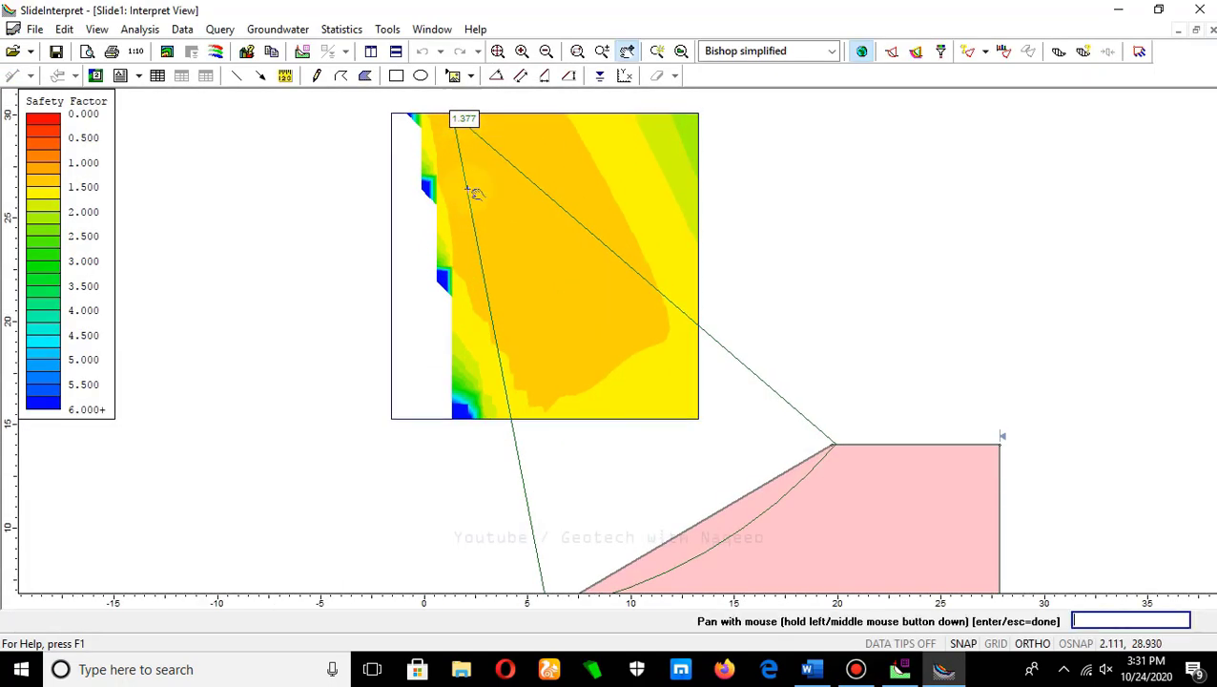
{"action": "left_click_drag", "start_coordinate": [474, 194], "coordinate": [452, 275]}
{"action": "scroll", "coordinate": [447, 253], "scroll_direction": "up", "scroll_amount": 1}
{"action": "scroll", "coordinate": [446, 257], "scroll_direction": "up", "scroll_amount": 1}
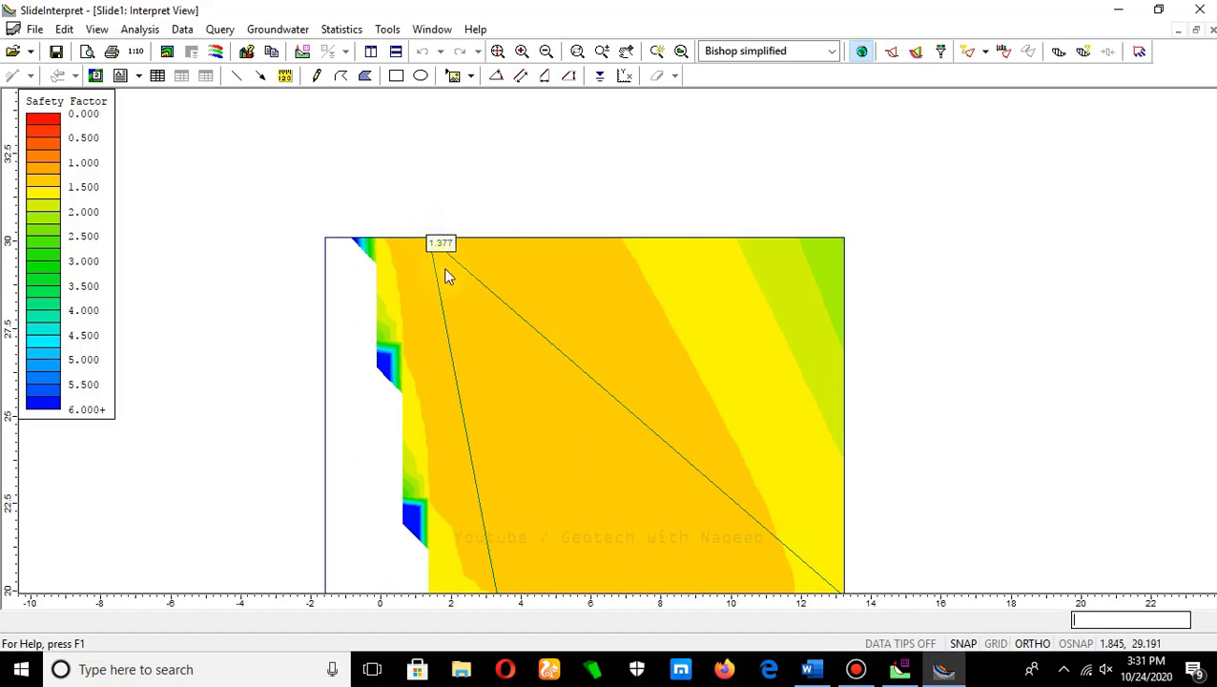
{"action": "scroll", "coordinate": [444, 267], "scroll_direction": "down", "scroll_amount": 2}
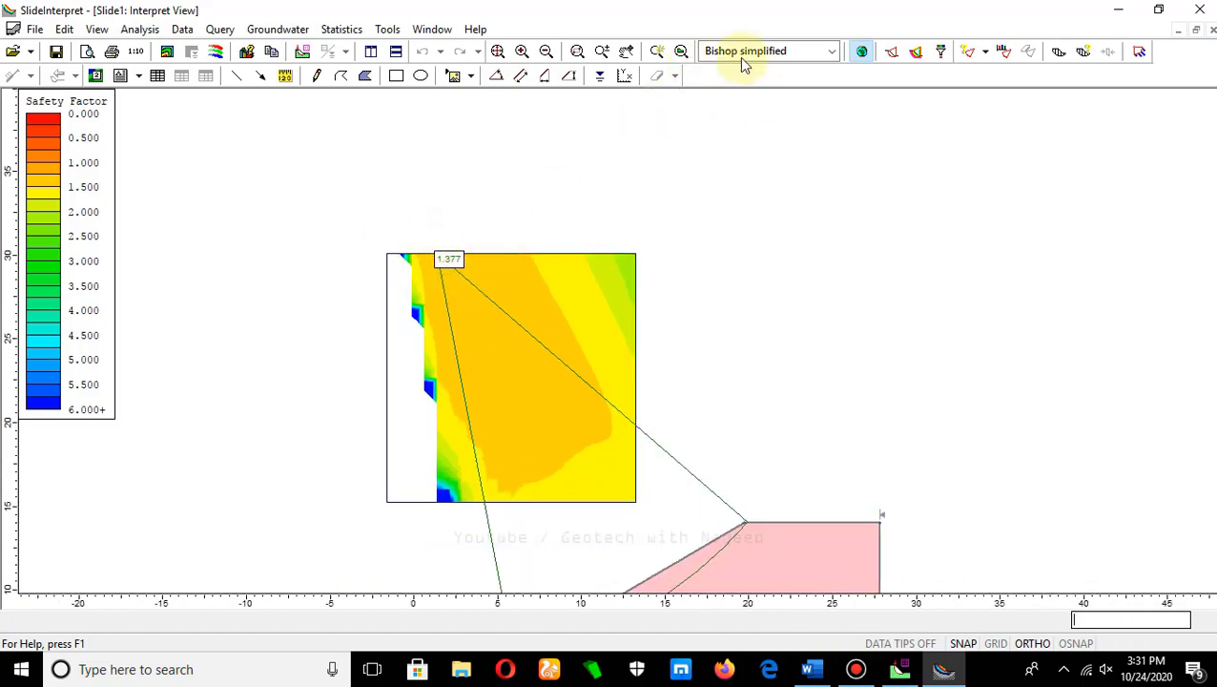
View Janbu simplified results, then return to Bishop simplified with safety factor 1.377
{"action": "left_click", "coordinate": [830, 52]}
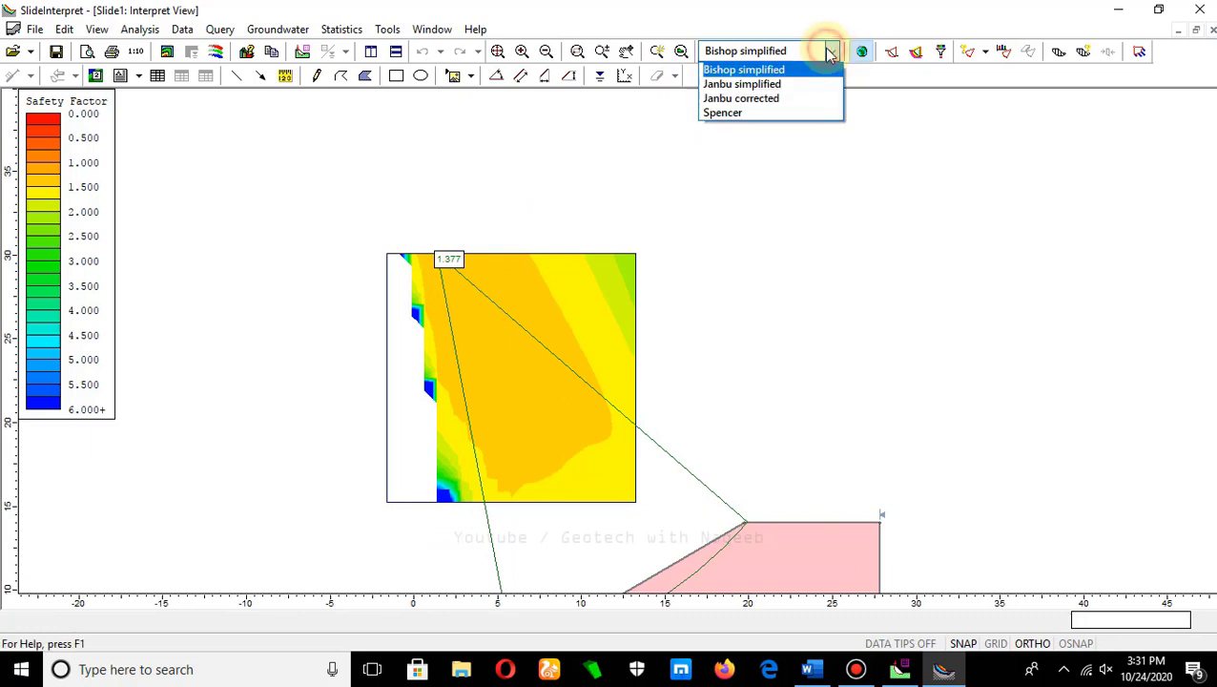
{"action": "left_click", "coordinate": [769, 84]}
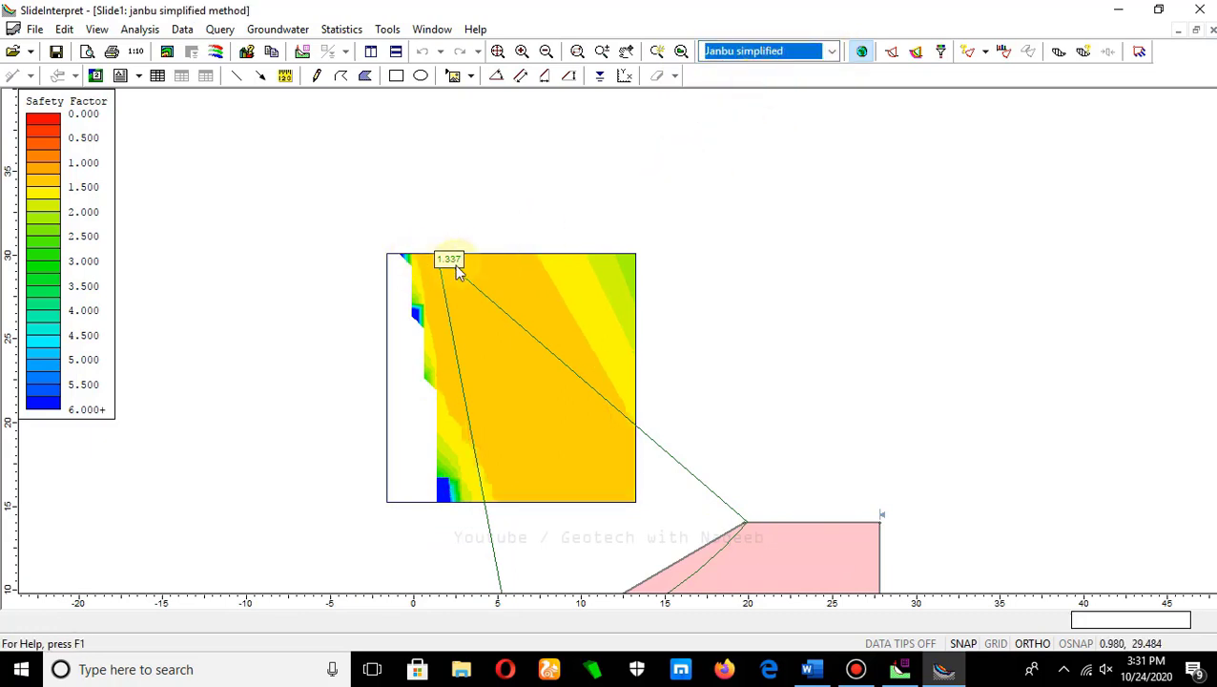
{"action": "left_click", "coordinate": [832, 52]}
{"action": "left_click", "coordinate": [783, 70]}
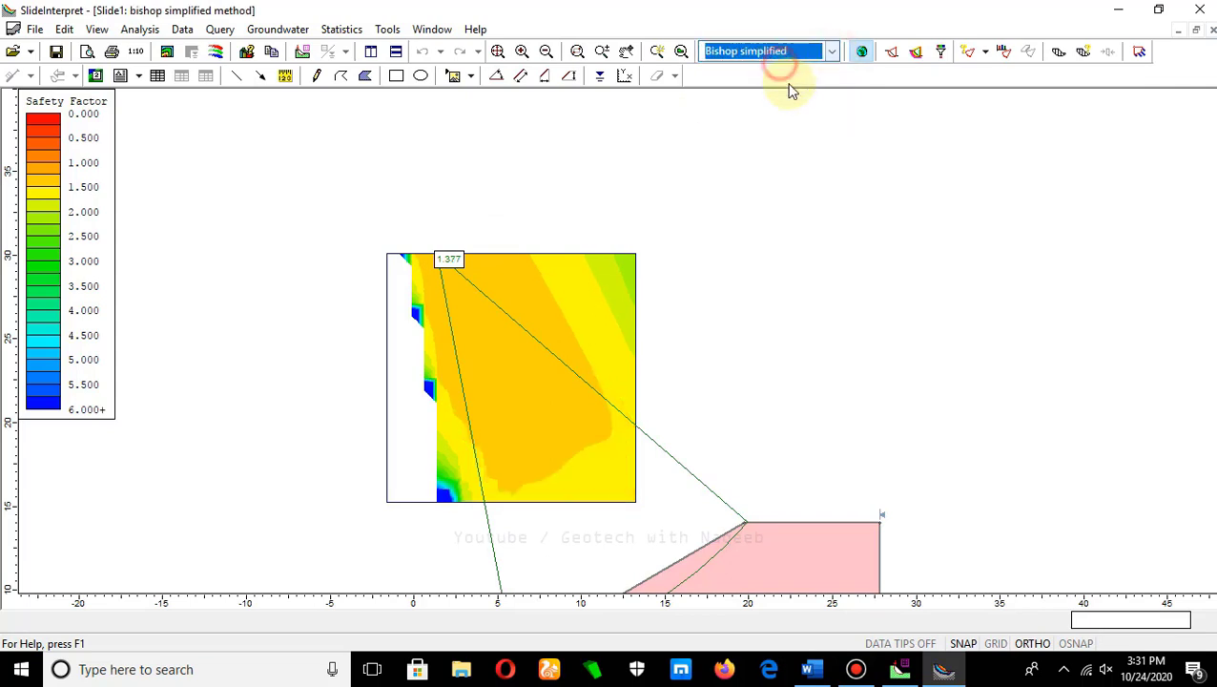
{"action": "scroll", "coordinate": [229, 126], "scroll_direction": "down", "scroll_amount": 1}
{"action": "scroll", "coordinate": [386, 475], "scroll_direction": "up", "scroll_amount": 1}
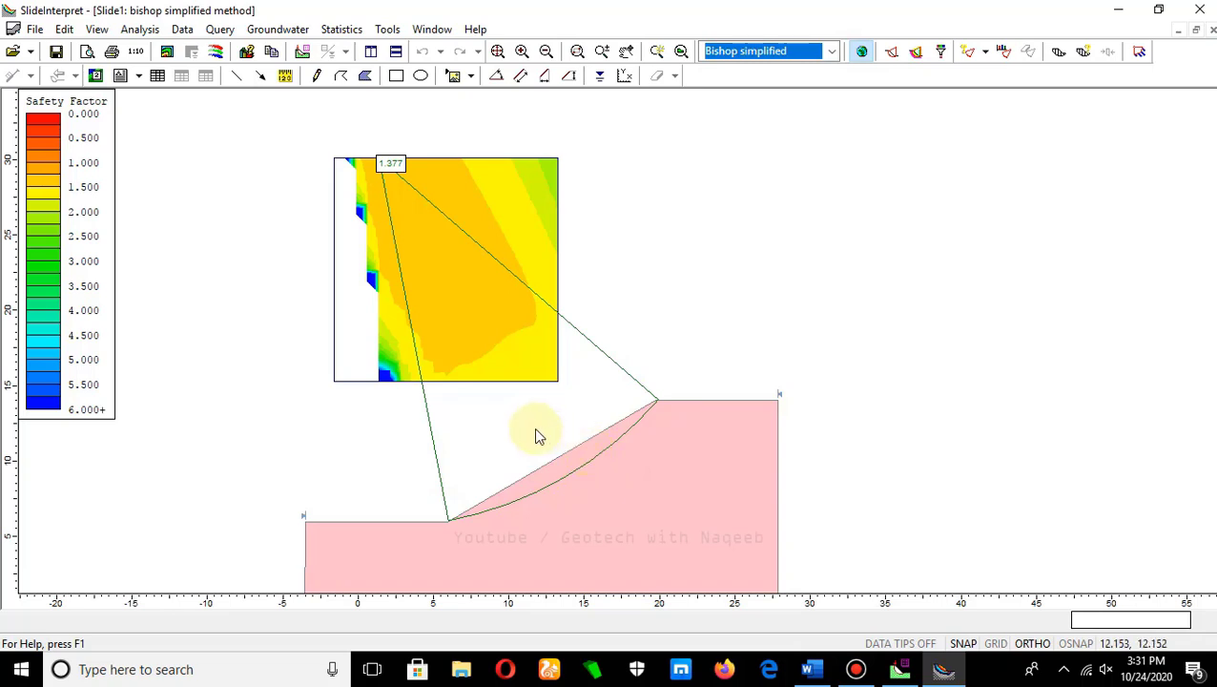
{"action": "scroll", "coordinate": [497, 421], "scroll_direction": "down", "scroll_amount": 1}
{"action": "left_click_drag", "start_coordinate": [558, 420], "coordinate": [613, 401]}
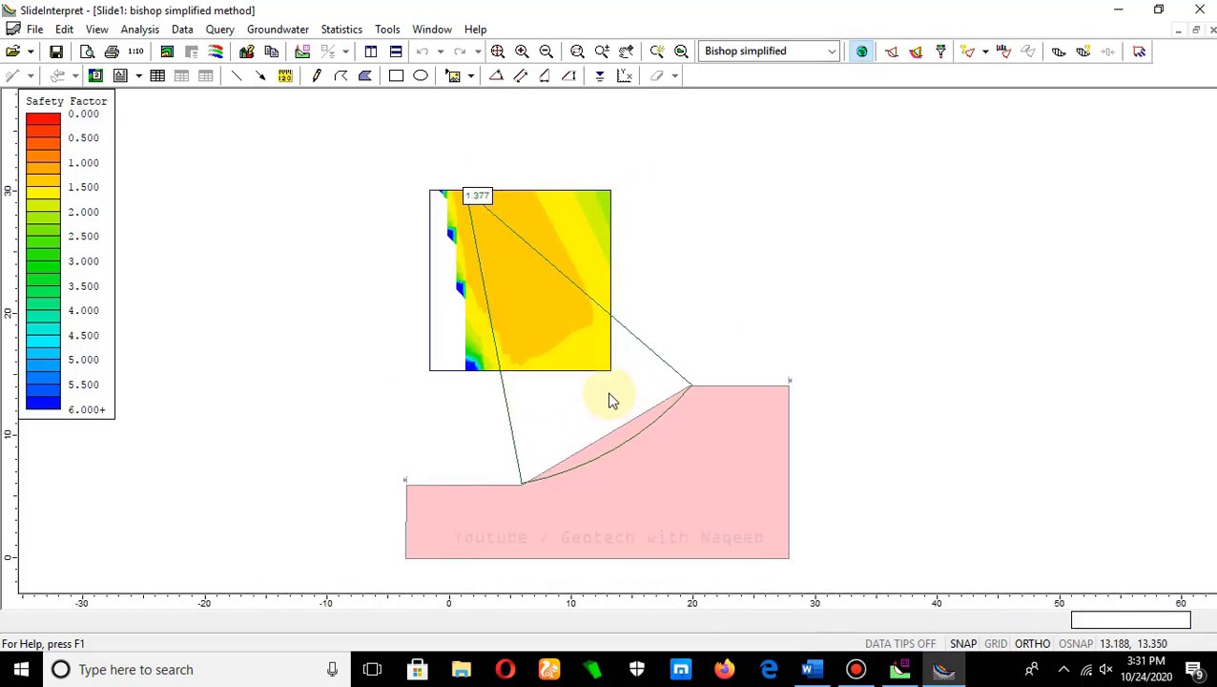
{"action": "scroll", "coordinate": [610, 400], "scroll_direction": "down", "scroll_amount": 1}
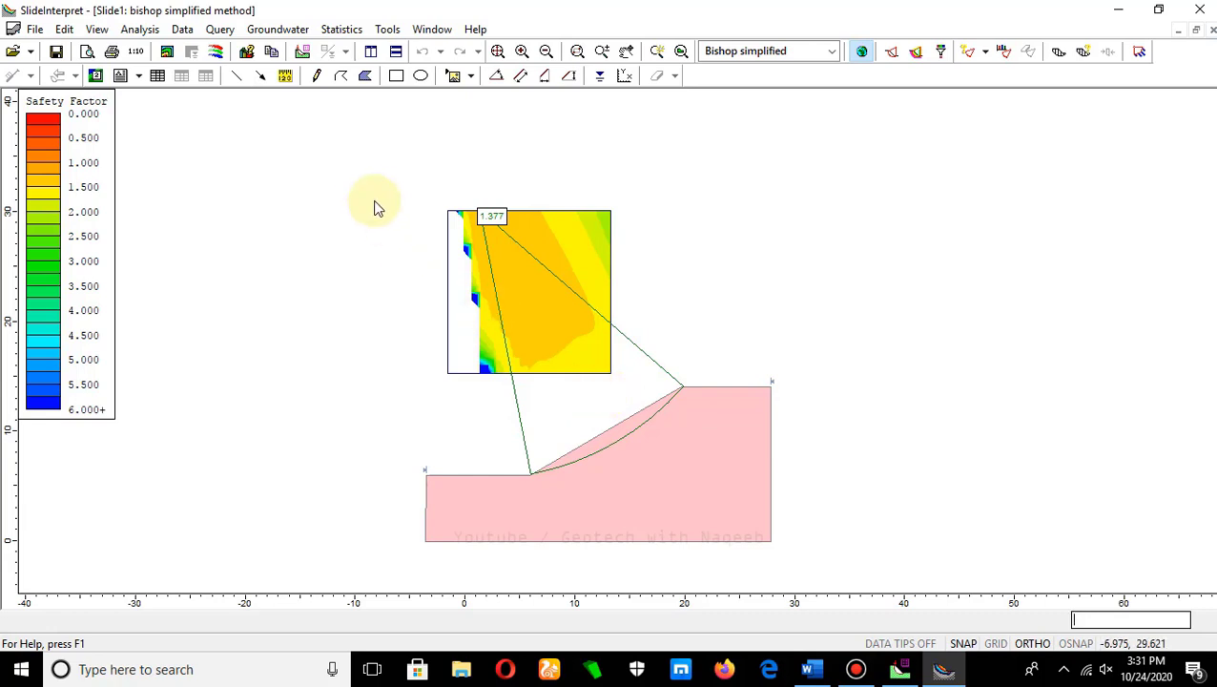
Switch from Interpret back to the Modeler showing the pink Soil slope and search grid
{"action": "left_click", "coordinate": [138, 30]}
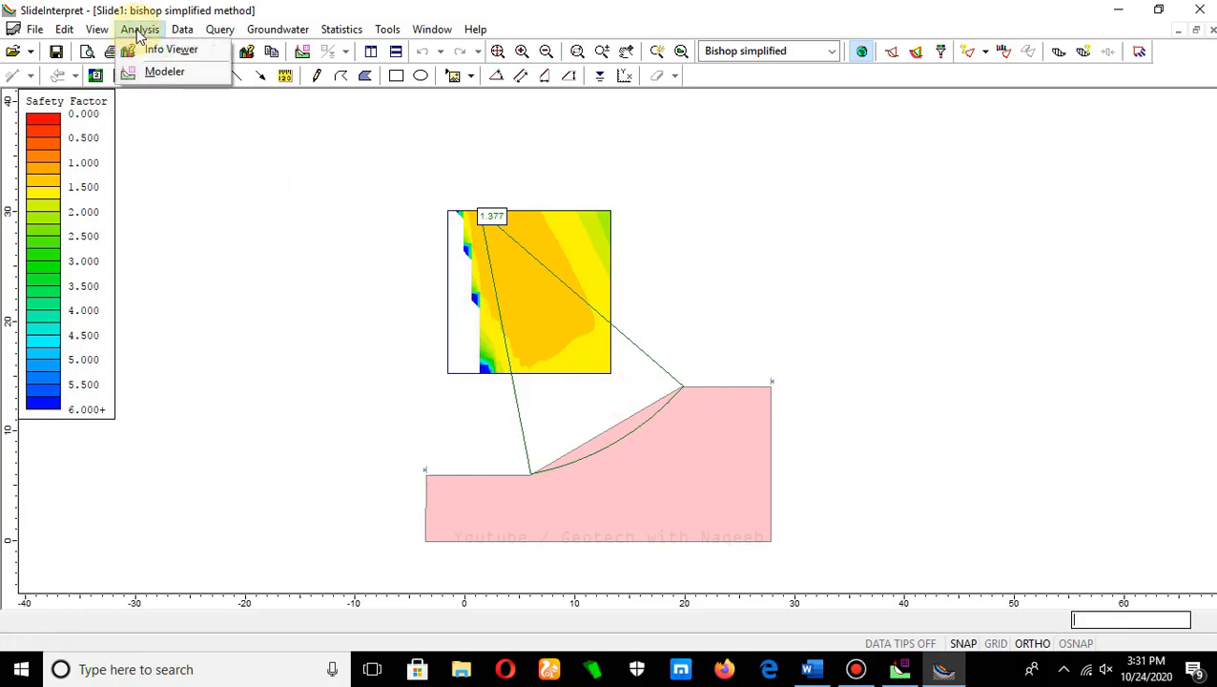
{"action": "left_click", "coordinate": [160, 75]}
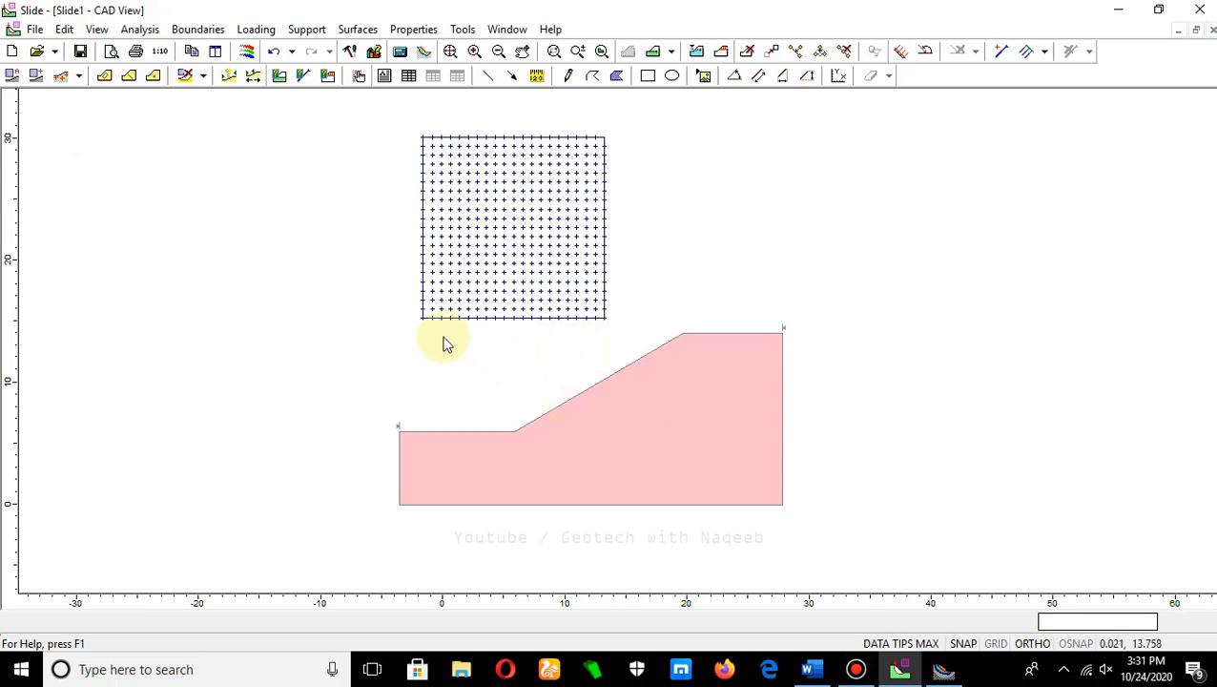
{"action": "scroll", "coordinate": [443, 342], "scroll_direction": "down", "scroll_amount": 1}
{"action": "left_click_drag", "start_coordinate": [443, 342], "coordinate": [389, 366]}
{"action": "key", "text": "Escape"}
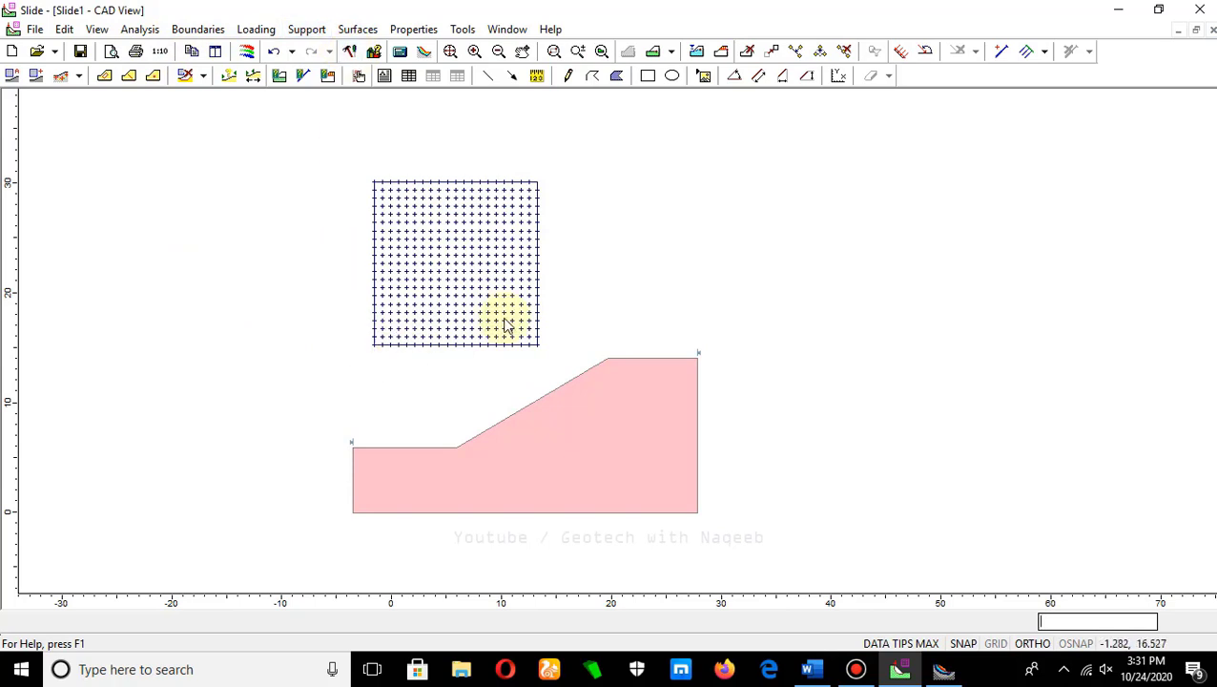
Set the Seismic Load horizontal coefficient to 0.2
{"action": "left_click", "coordinate": [261, 31]}
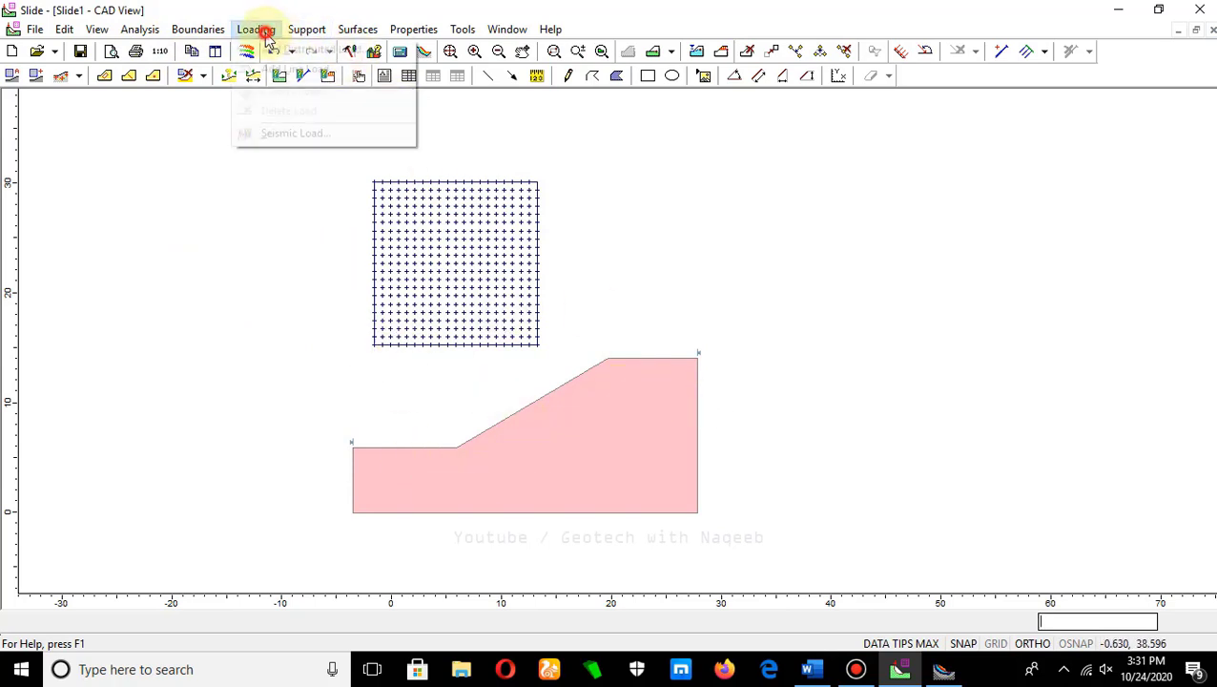
{"action": "left_click", "coordinate": [277, 138]}
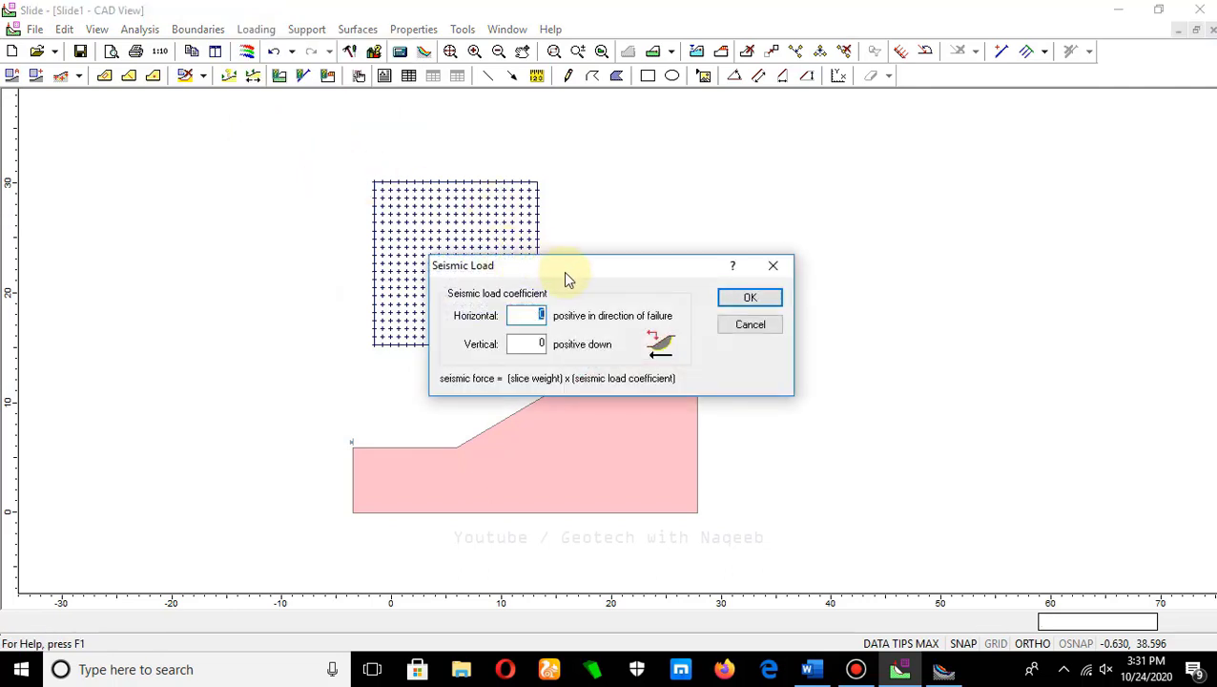
{"action": "left_click_drag", "start_coordinate": [563, 271], "coordinate": [679, 247]}
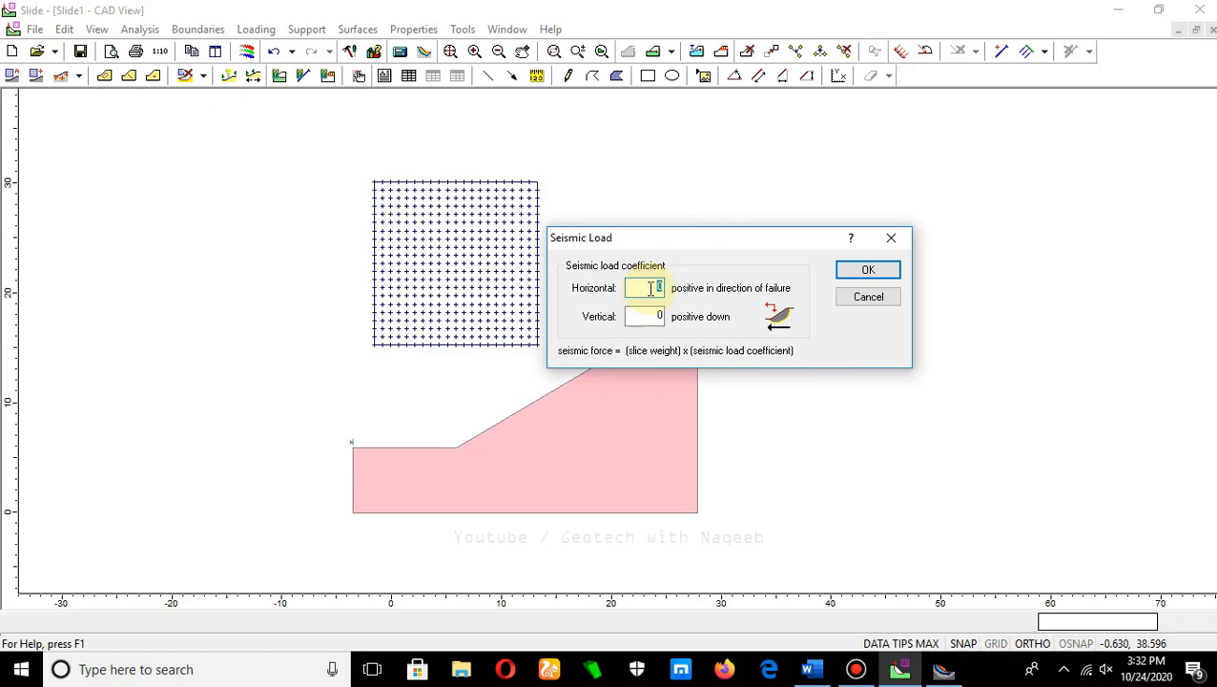
{"action": "type", "text": "0"}
{"action": "left_click", "coordinate": [868, 271]}
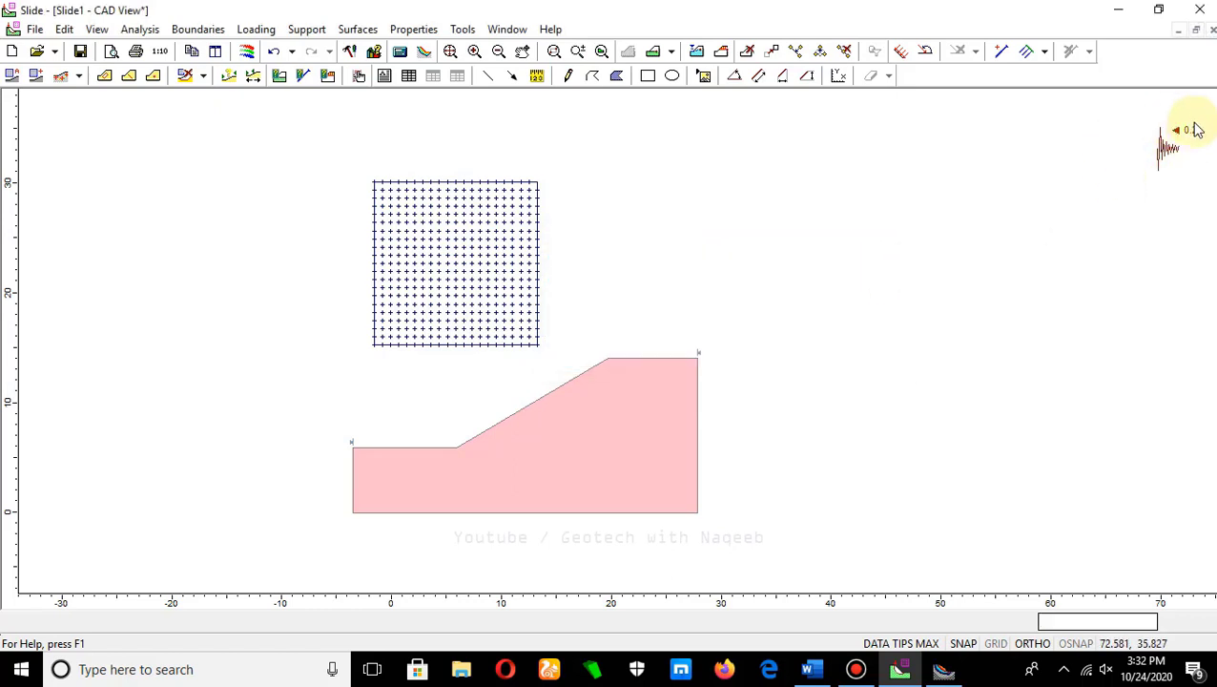
{"action": "mouse_move", "coordinate": [563, 418]}
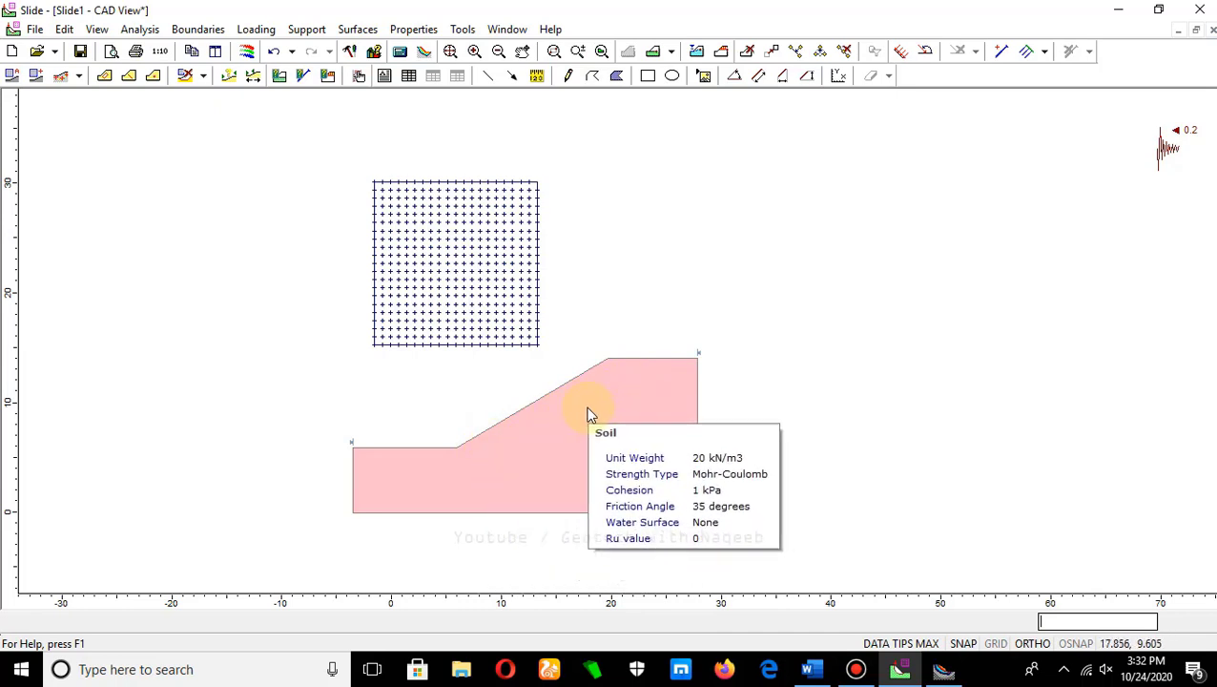
Recompute the seismic model and view results, with the Bishop simplified safety factor now 0.926
{"action": "left_click", "coordinate": [144, 30]}
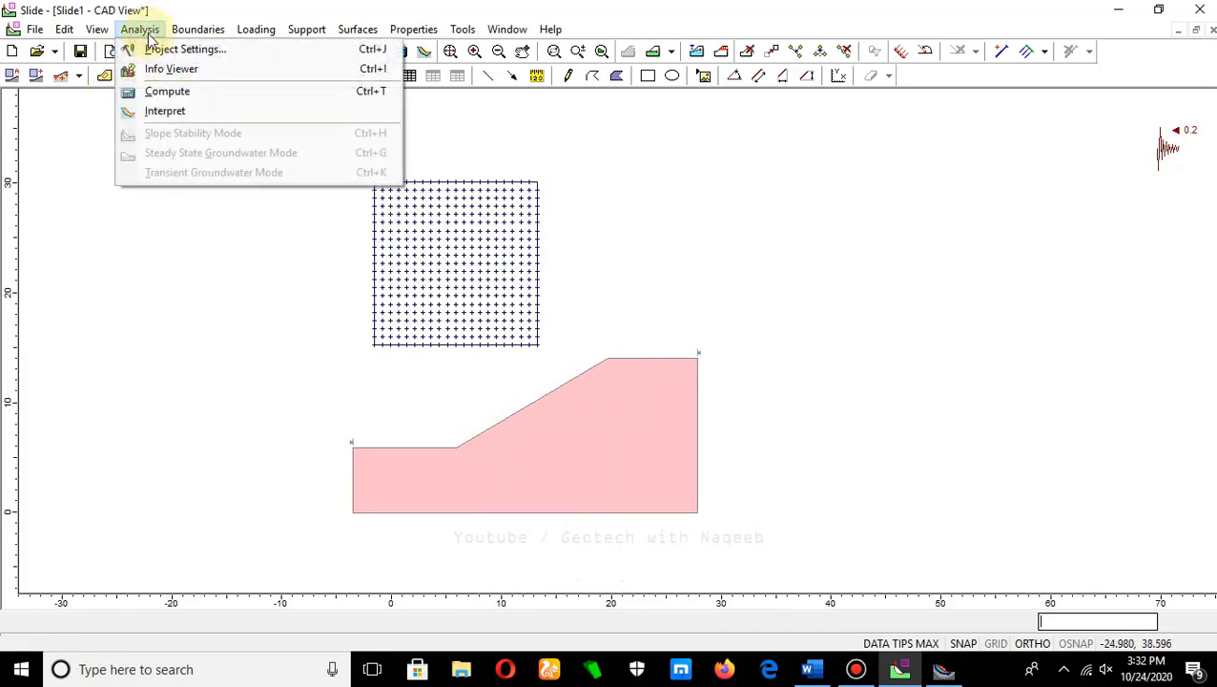
{"action": "left_click", "coordinate": [157, 94]}
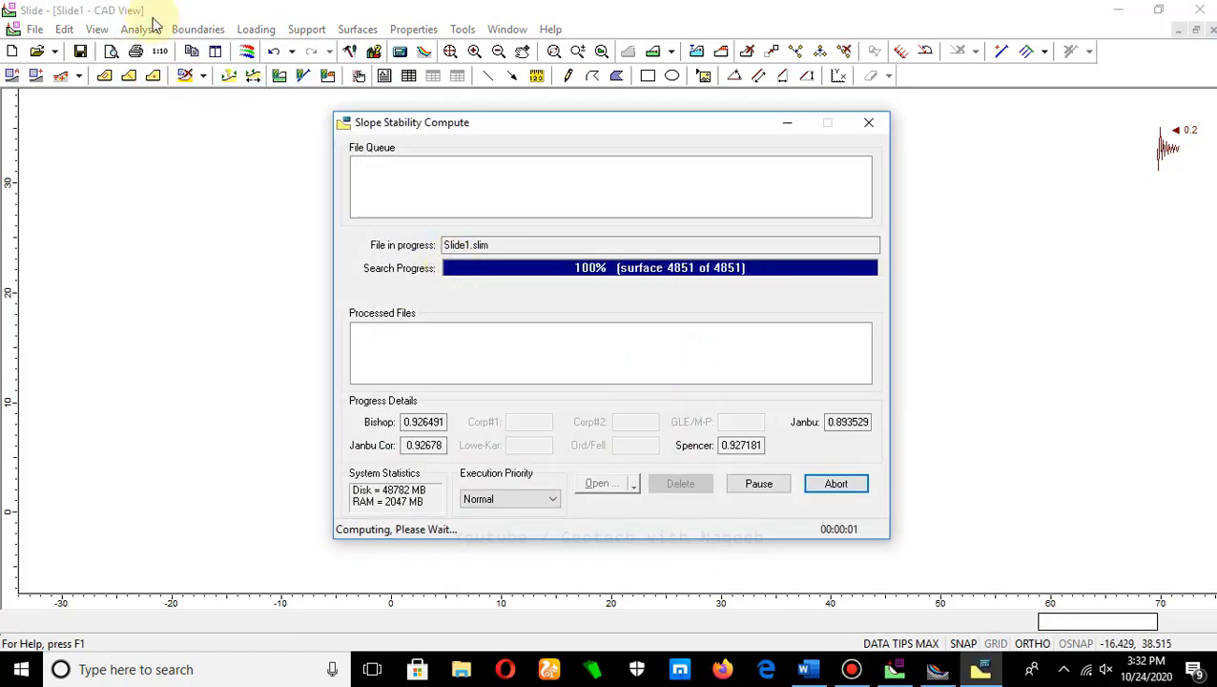
{"action": "left_click", "coordinate": [143, 30]}
{"action": "left_click", "coordinate": [163, 112]}
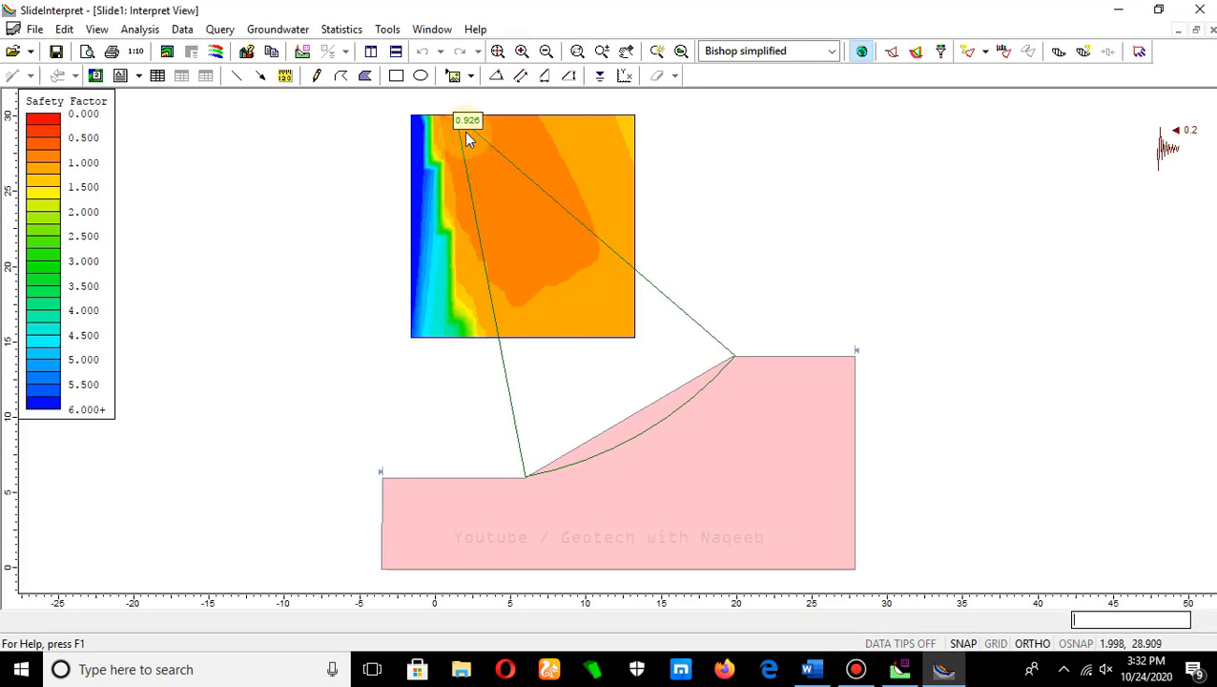
{"action": "scroll", "coordinate": [467, 139], "scroll_direction": "up", "scroll_amount": 4}
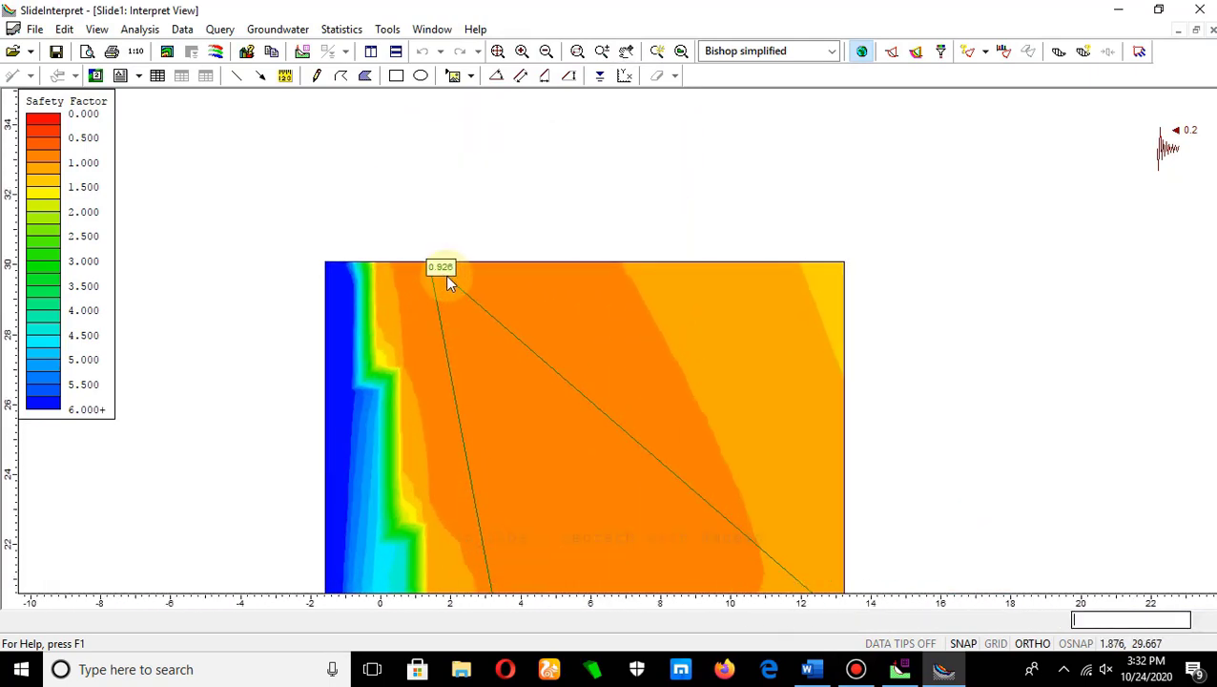
{"action": "scroll", "coordinate": [446, 274], "scroll_direction": "up", "scroll_amount": 1}
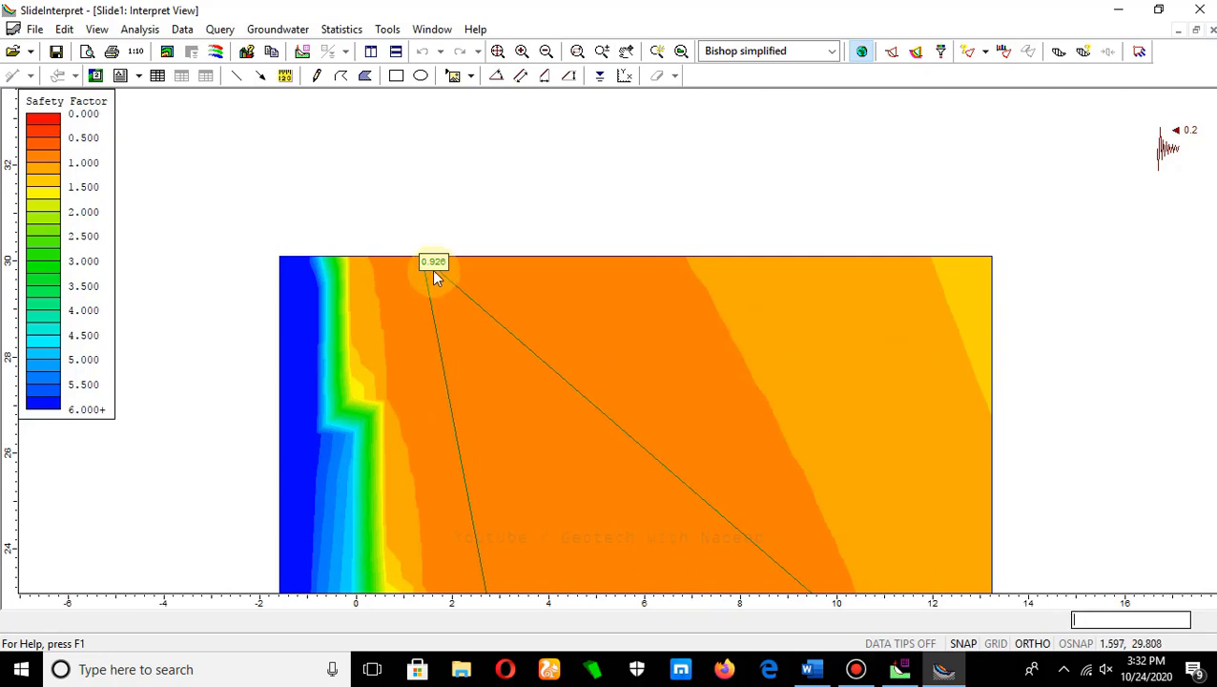
{"action": "scroll", "coordinate": [434, 267], "scroll_direction": "down", "scroll_amount": 3}
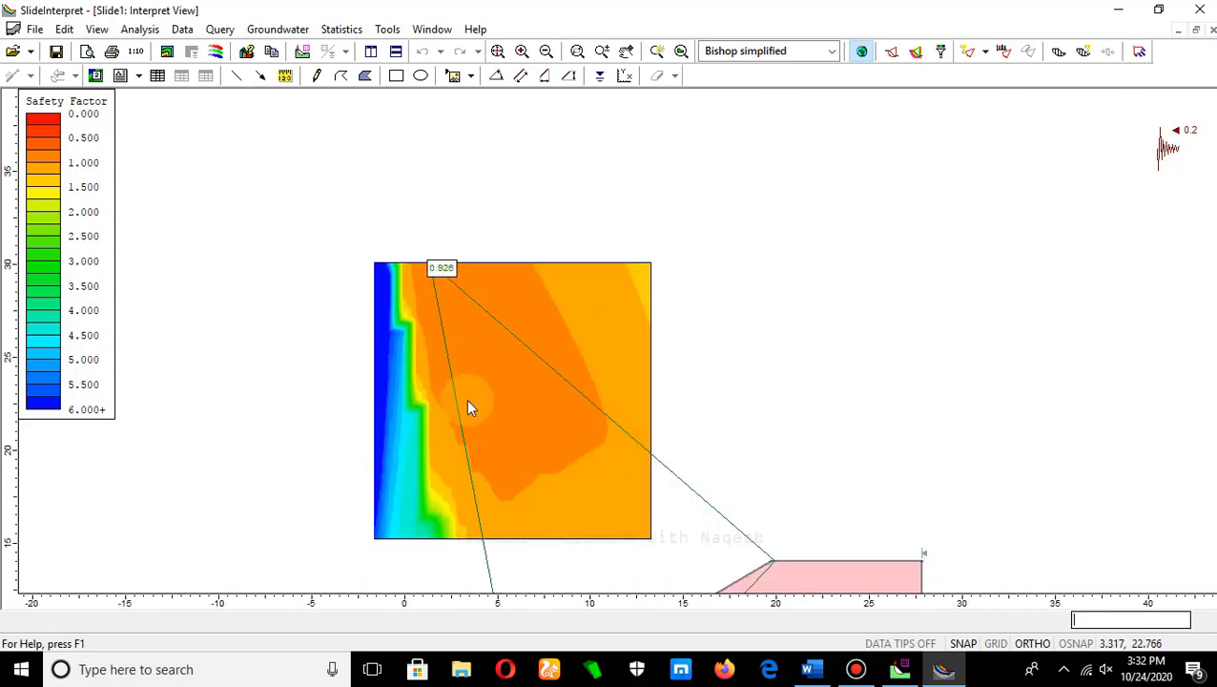
{"action": "scroll", "coordinate": [468, 400], "scroll_direction": "down", "scroll_amount": 1}
{"action": "left_click_drag", "start_coordinate": [478, 424], "coordinate": [462, 291]}
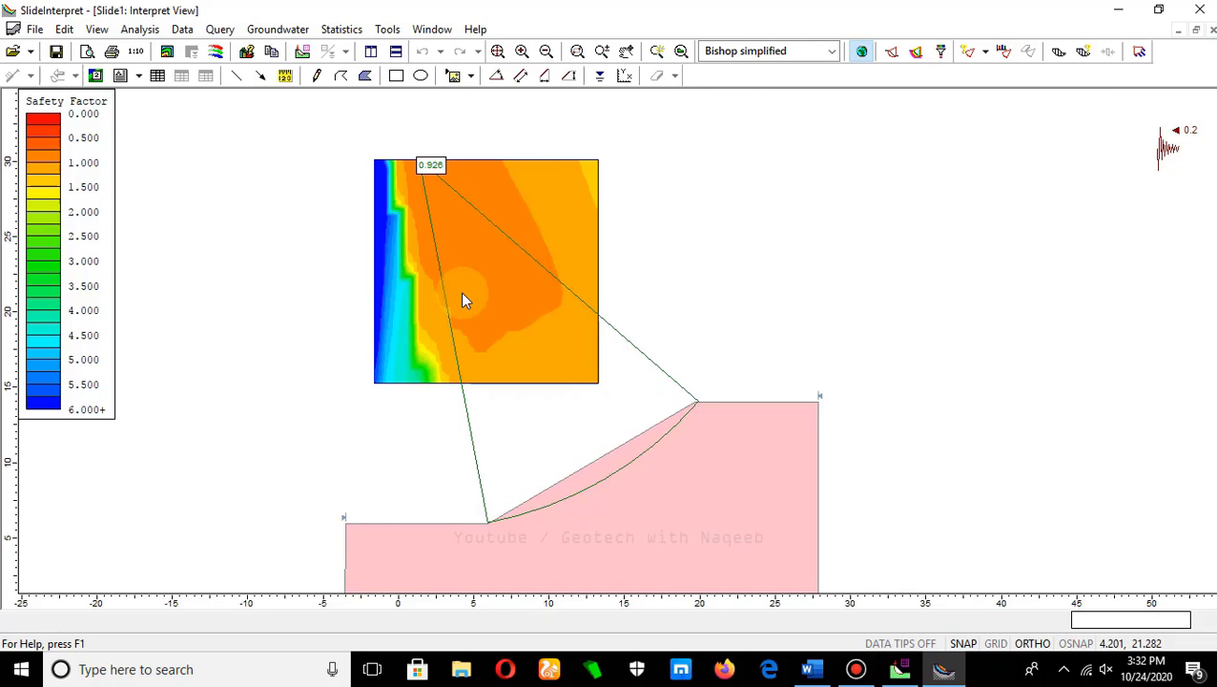
{"action": "scroll", "coordinate": [463, 300], "scroll_direction": "down", "scroll_amount": 1}
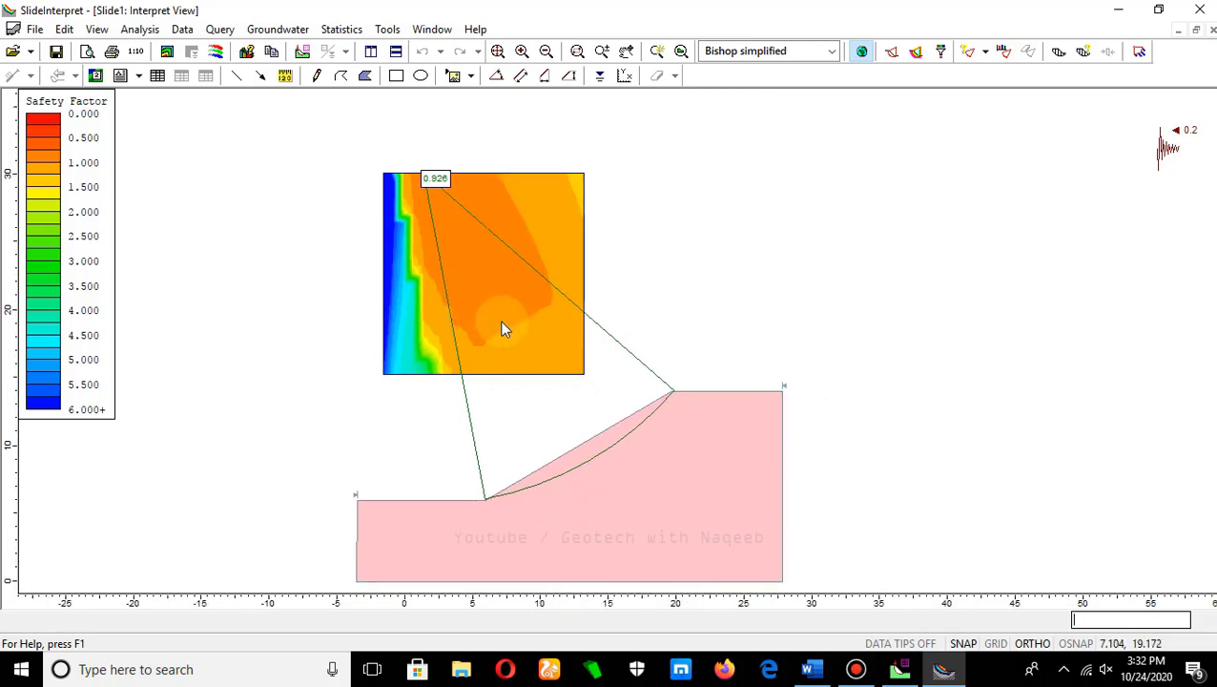
{"action": "scroll", "coordinate": [503, 324], "scroll_direction": "down", "scroll_amount": 1}
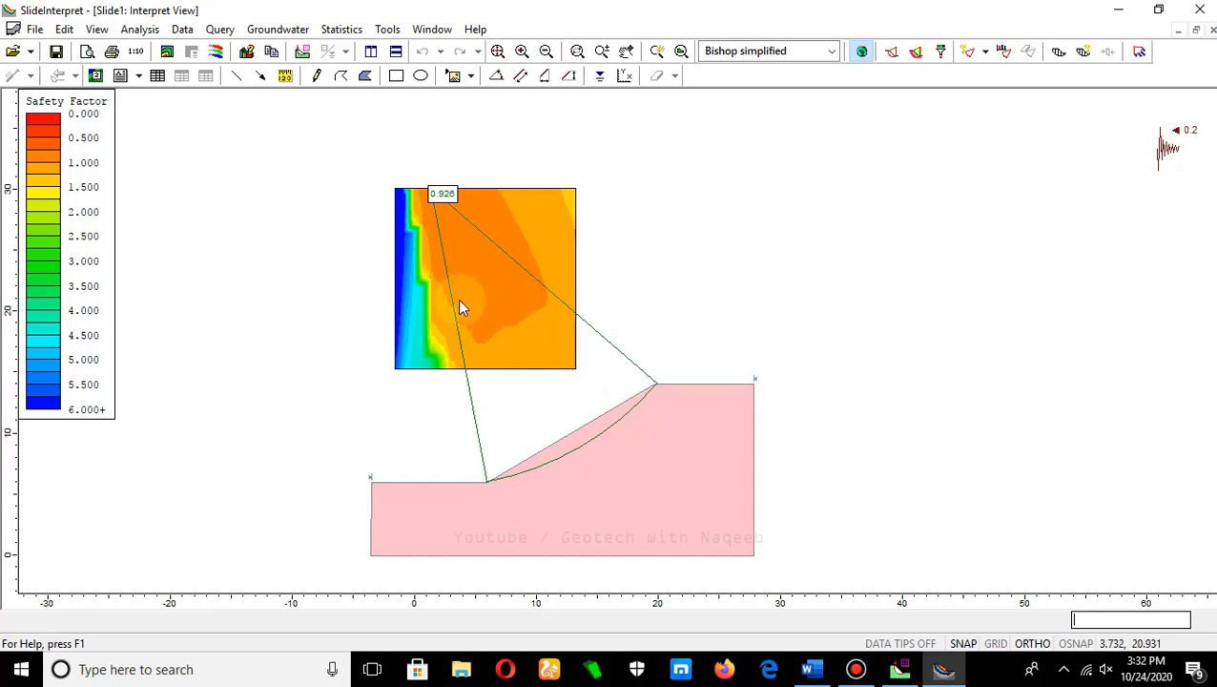
{"action": "scroll", "coordinate": [498, 377], "scroll_direction": "down", "scroll_amount": 1}
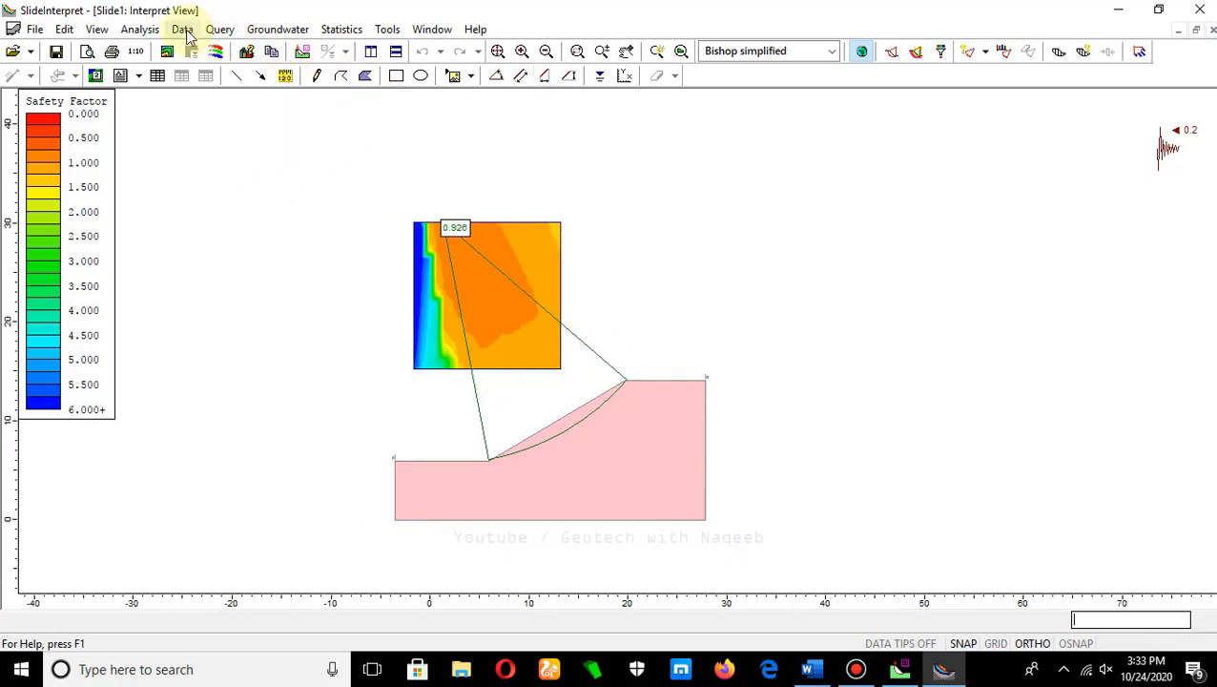
Show the critical slip surface's slices and zoom in on the sliced failure mass
{"action": "left_click", "coordinate": [221, 30]}
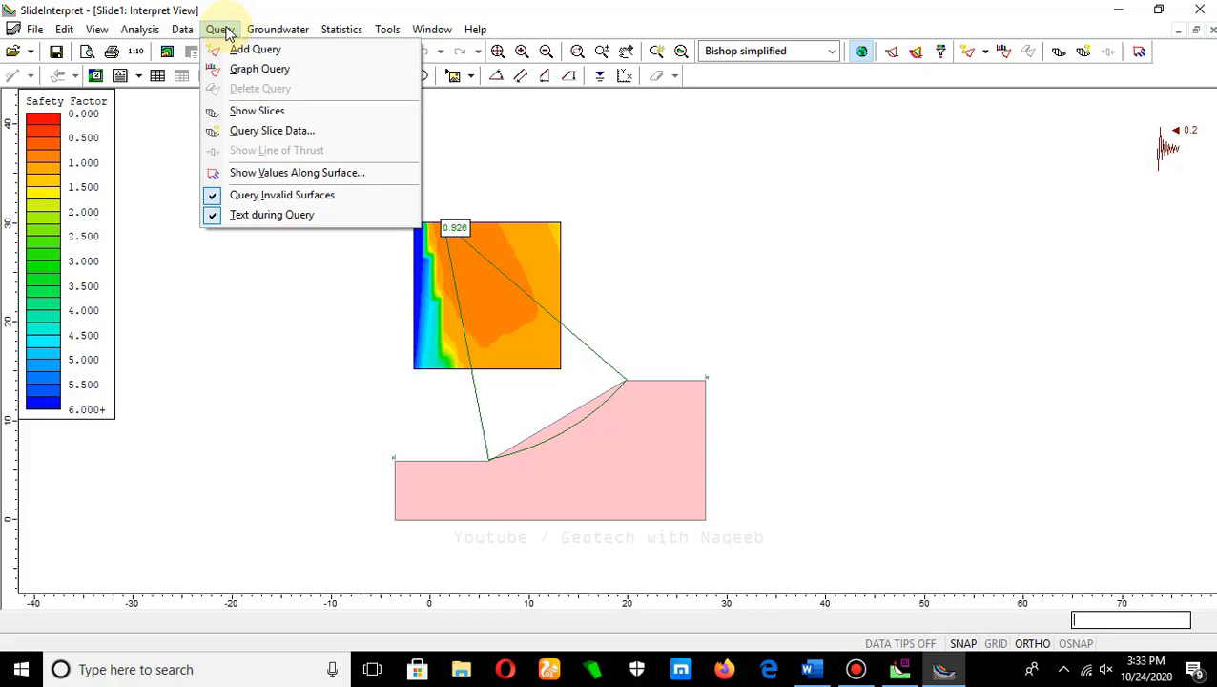
{"action": "left_click", "coordinate": [275, 112]}
{"action": "scroll", "coordinate": [577, 425], "scroll_direction": "up", "scroll_amount": 3}
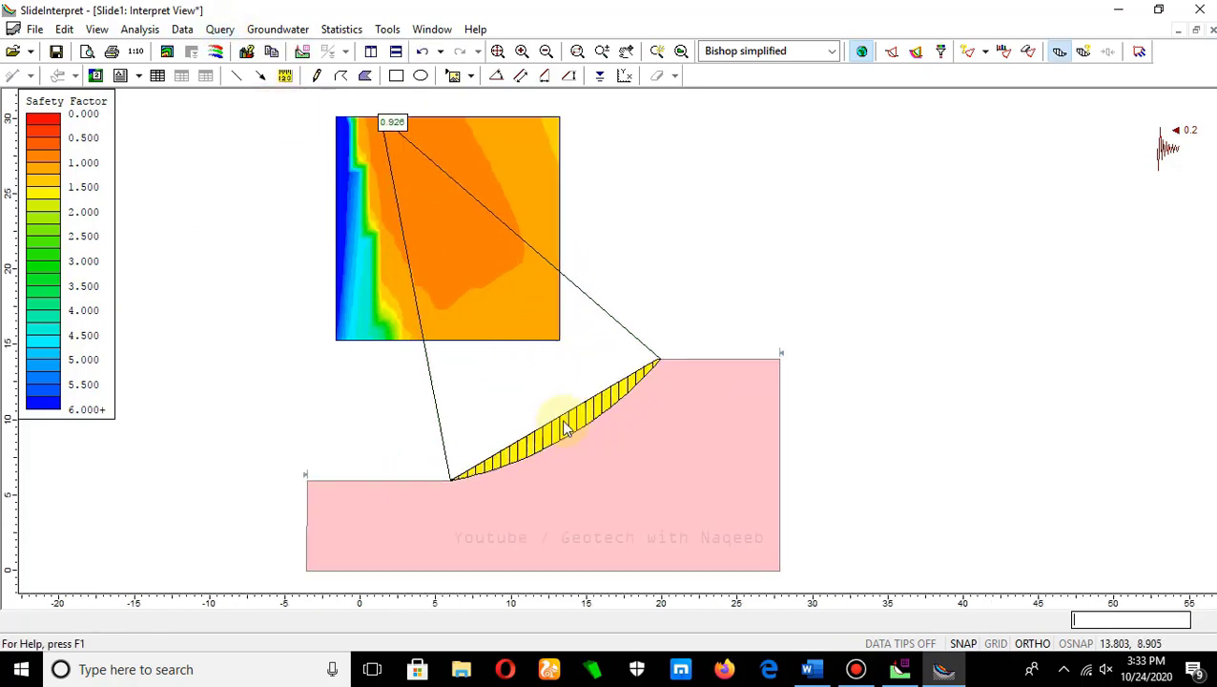
{"action": "scroll", "coordinate": [577, 400], "scroll_direction": "down", "scroll_amount": 1}
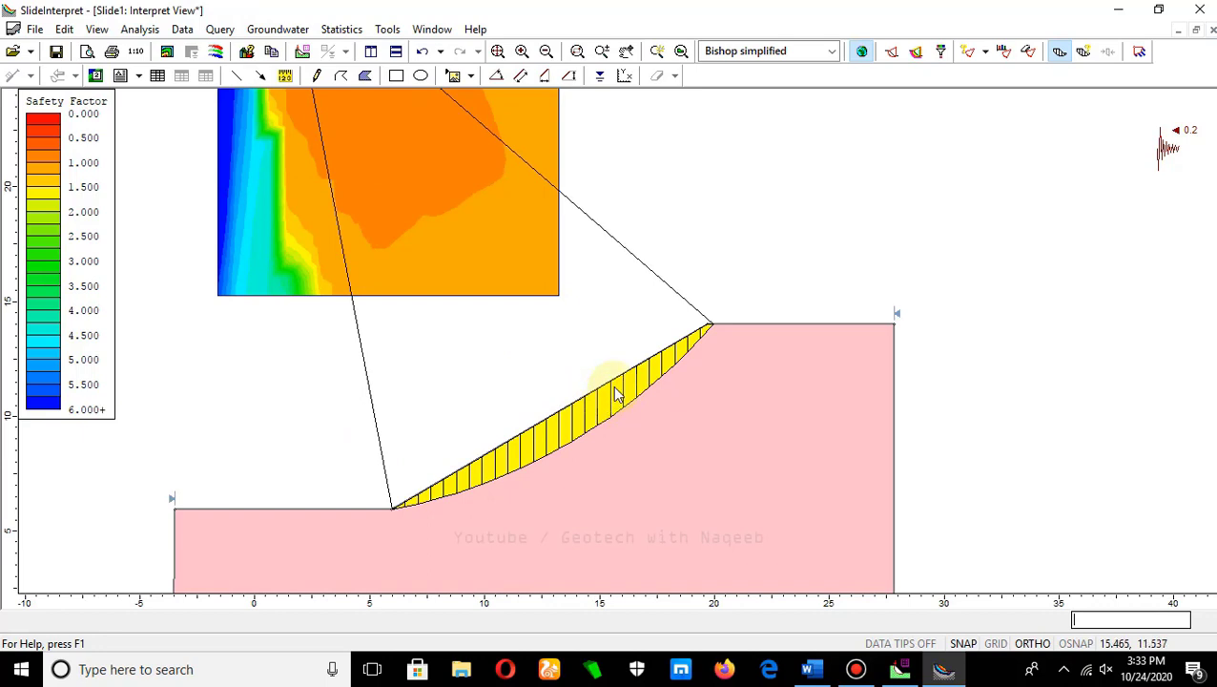
{"action": "scroll", "coordinate": [612, 391], "scroll_direction": "down", "scroll_amount": 1}
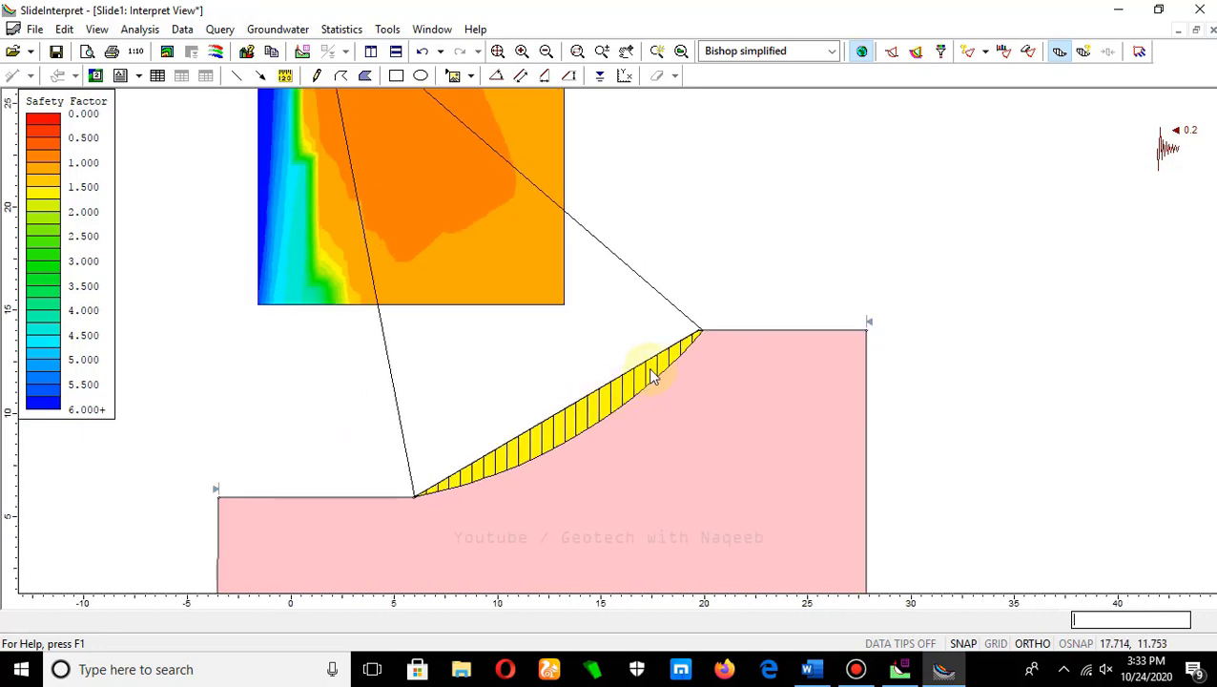
{"action": "right_click", "coordinate": [644, 375]}
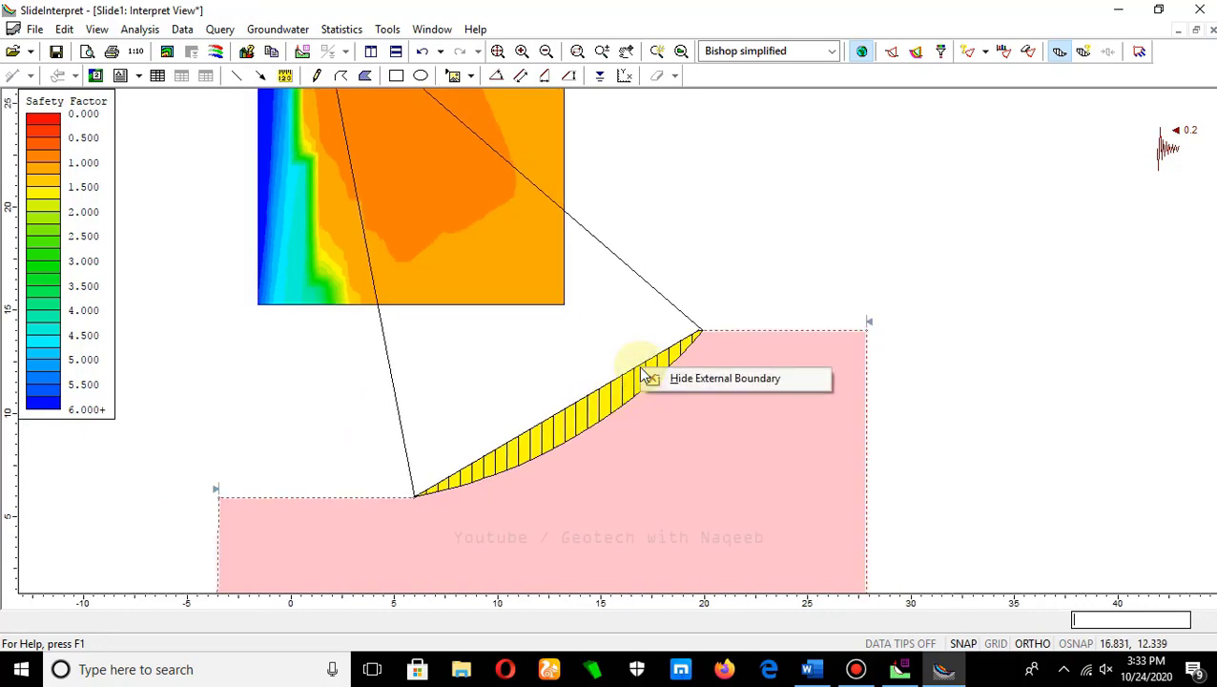
{"action": "left_click", "coordinate": [656, 275]}
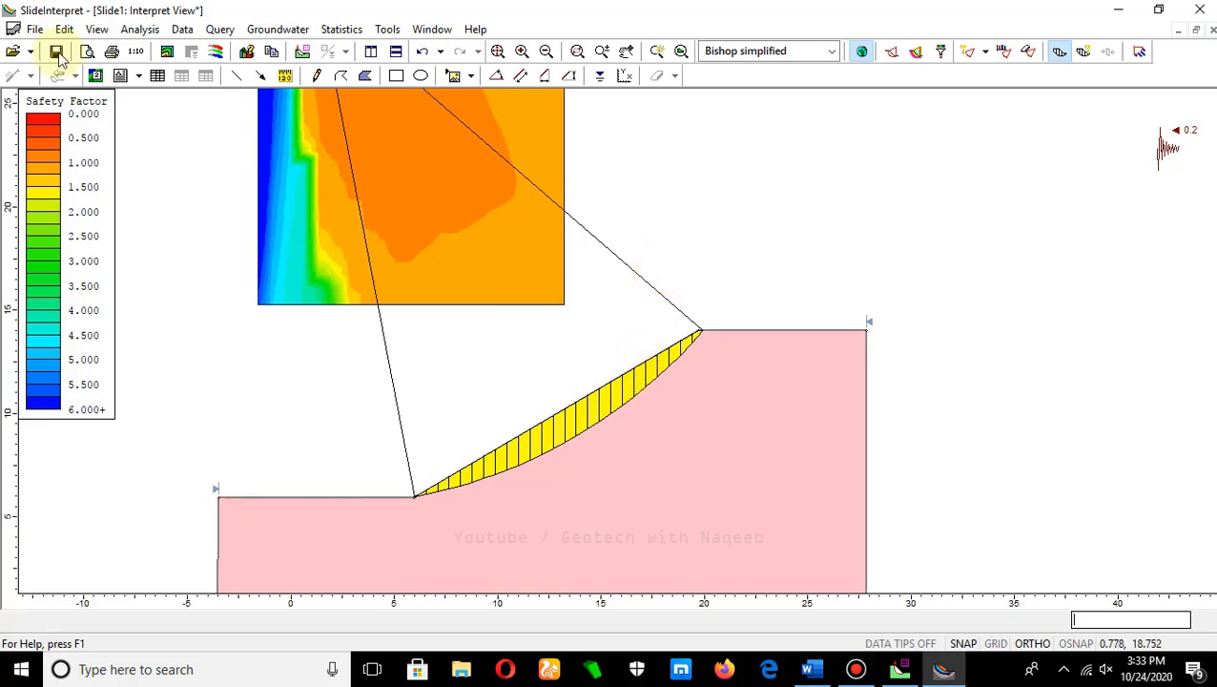
{"action": "left_click", "coordinate": [219, 29]}
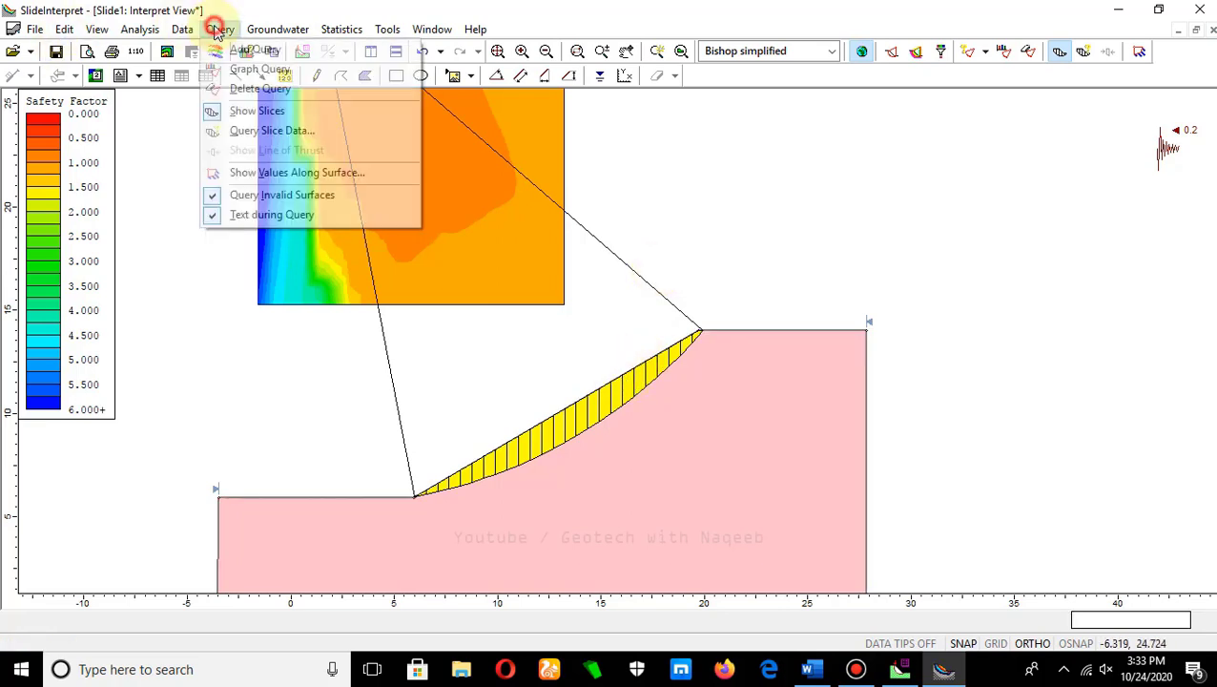
Query slice 23 near the crest: safety factor 0.926491, weight 9.05469 kN, base angle 44.3962°
{"action": "left_click", "coordinate": [256, 131]}
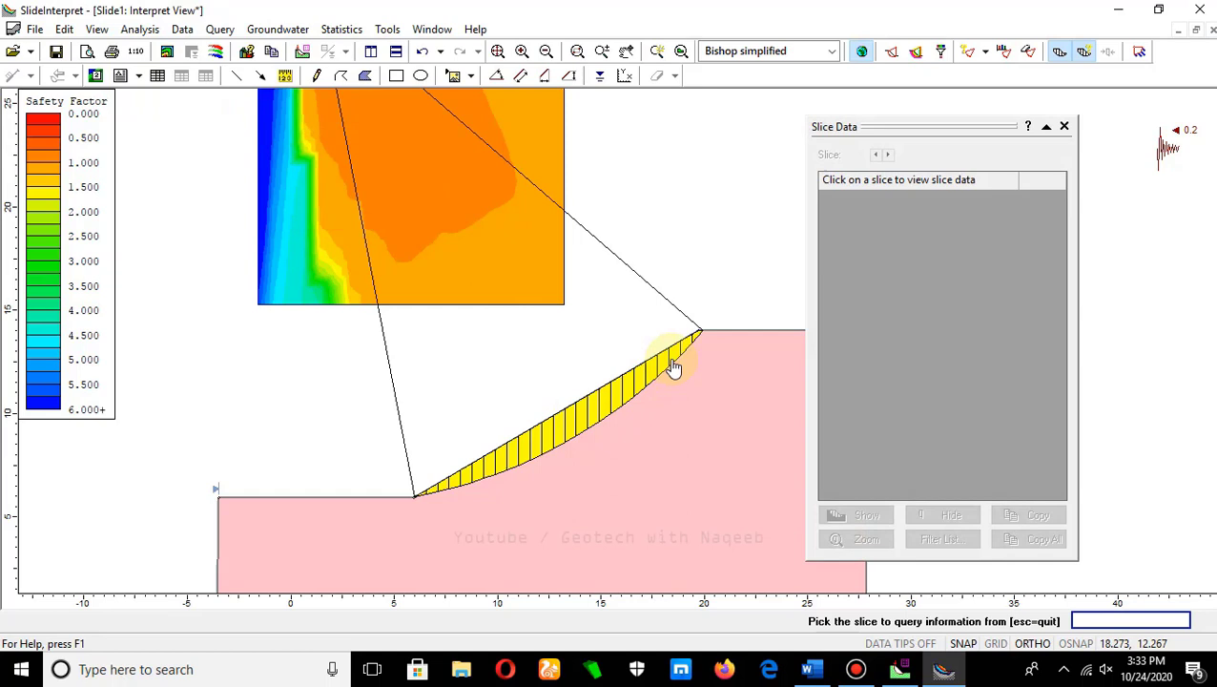
{"action": "left_click", "coordinate": [674, 360]}
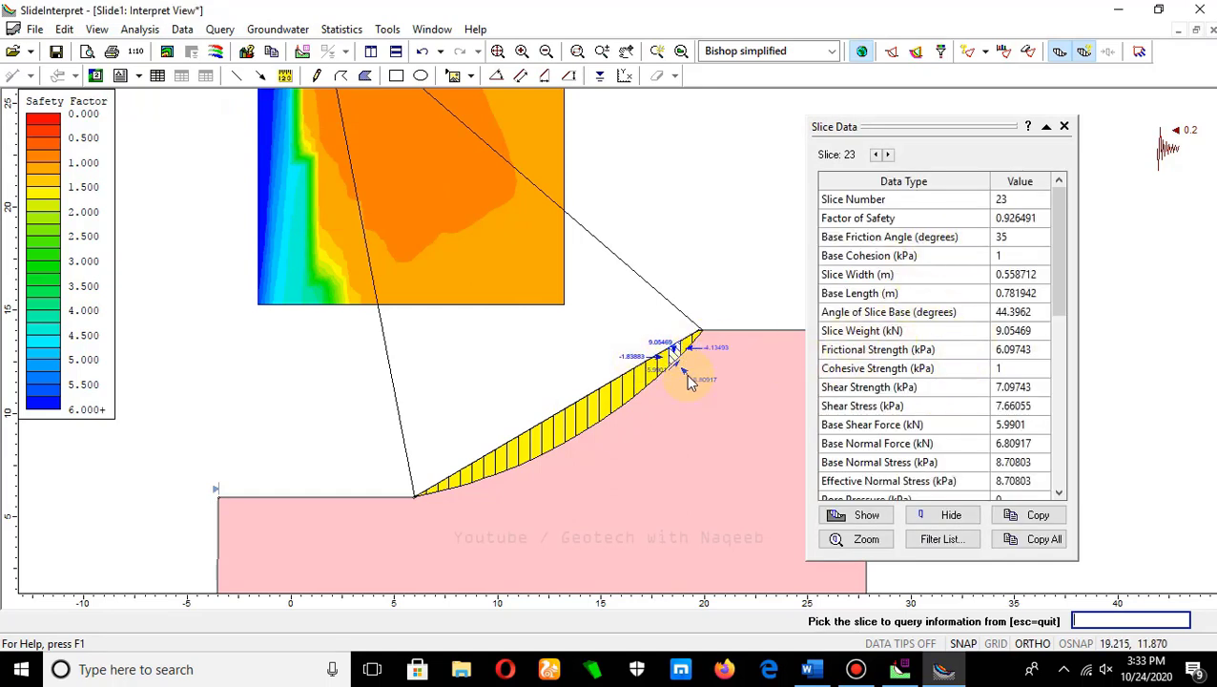
{"action": "scroll", "coordinate": [693, 382], "scroll_direction": "down", "scroll_amount": 1}
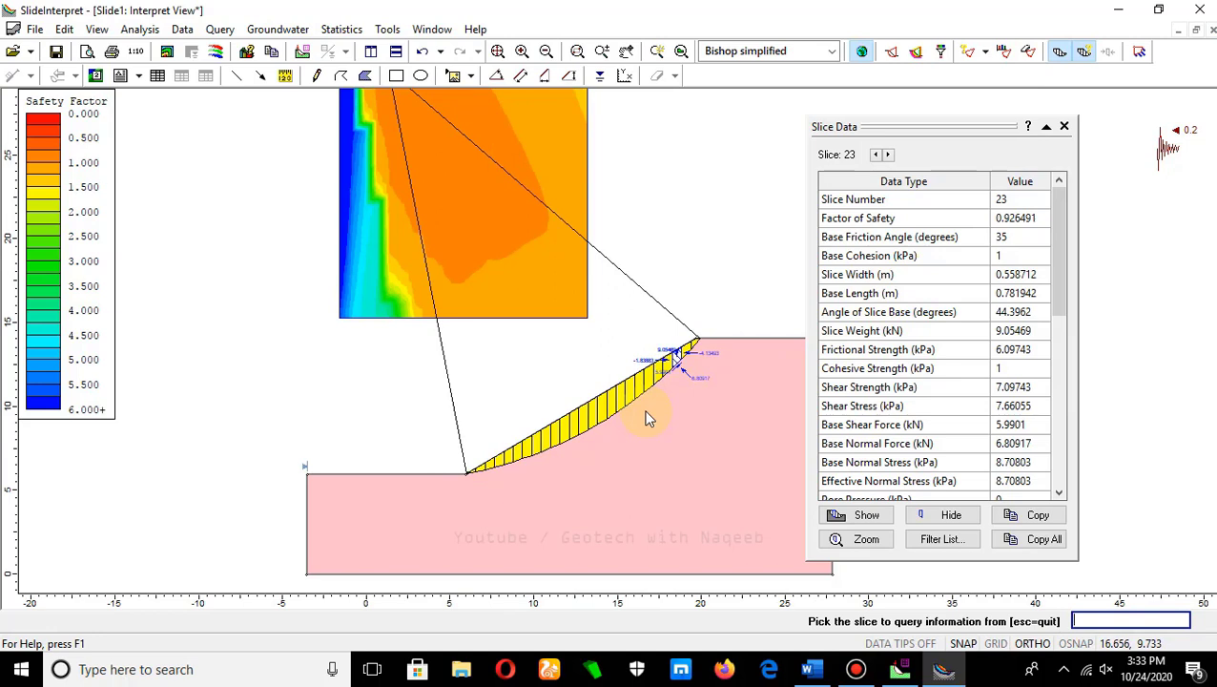